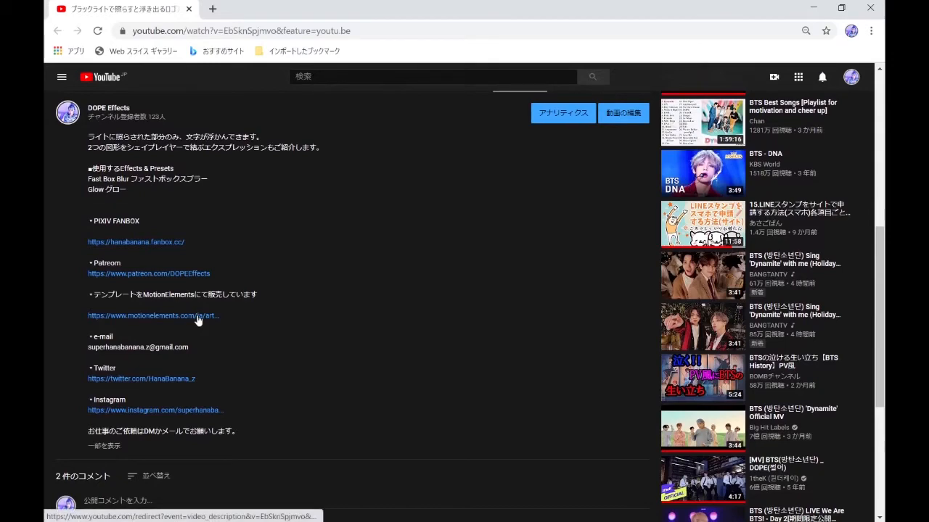
# - Follow the links in the video description to the DOPE Effects Patreon page and look through its posts
pyautogui.click(201, 316)
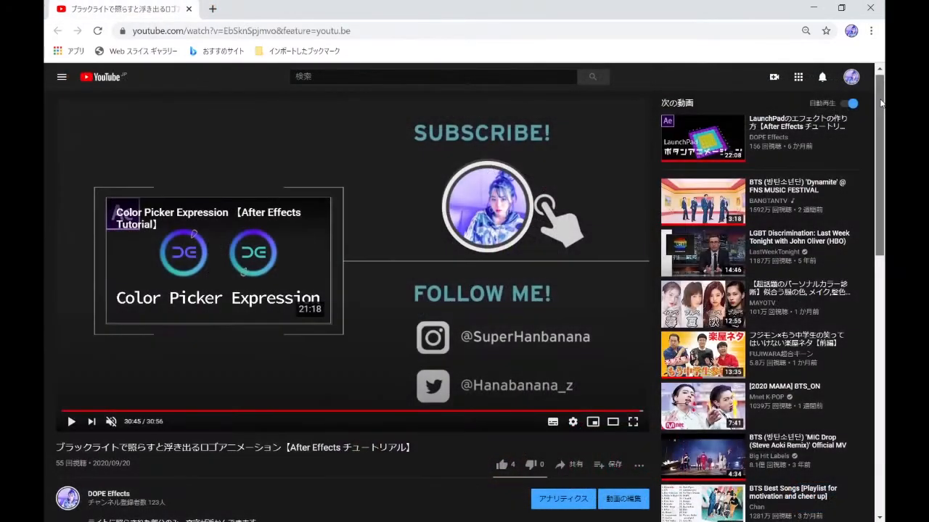
pyautogui.scroll(-1, 881, 116)
pyautogui.moveTo(880, 117); pyautogui.dragTo(845, 268)
pyautogui.click(161, 241)
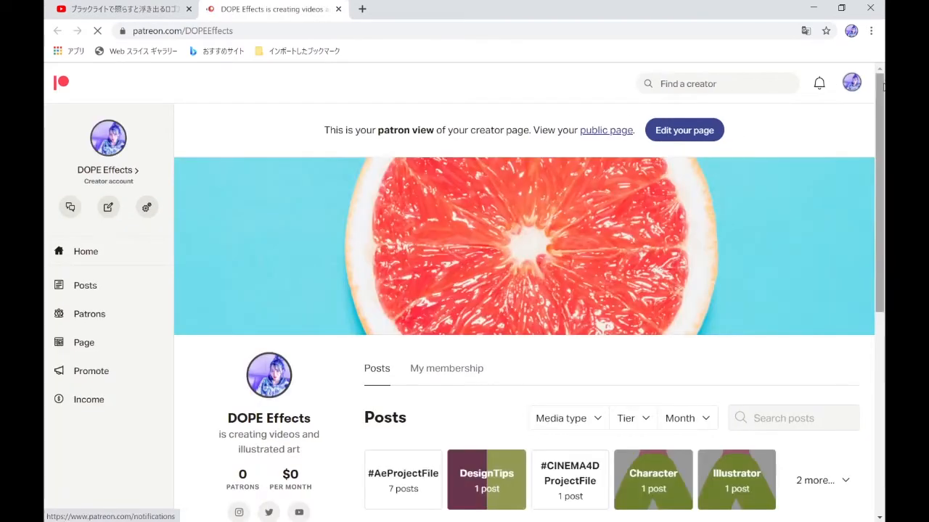
pyautogui.moveTo(883, 99); pyautogui.dragTo(884, 142)
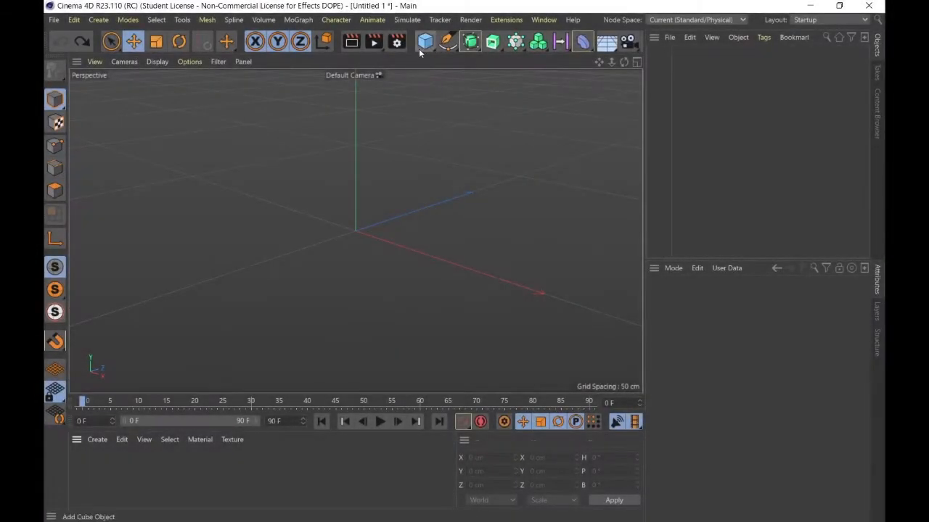
# - Switch to Cinema 4D and add a cylinder with radius 20 cm, height 40 cm and 30 rotation segments
pyautogui.click(425, 41)
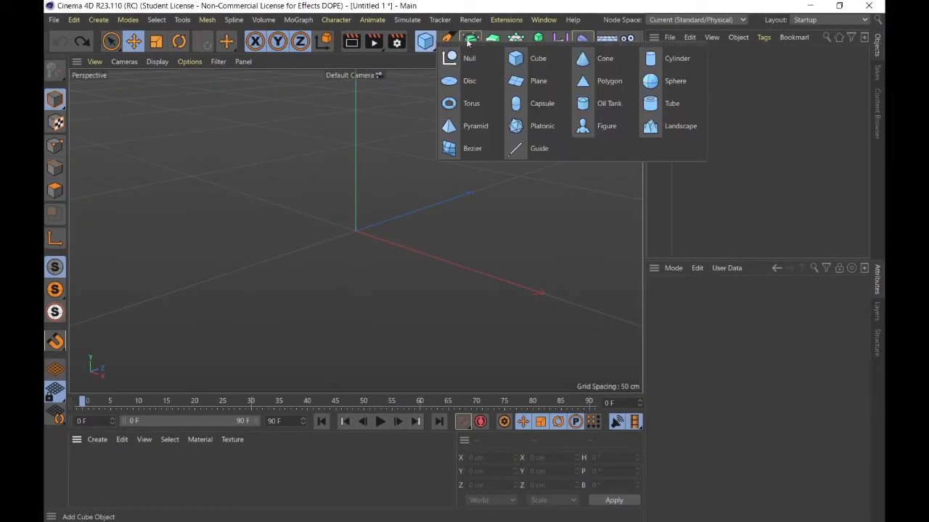
pyautogui.click(672, 58)
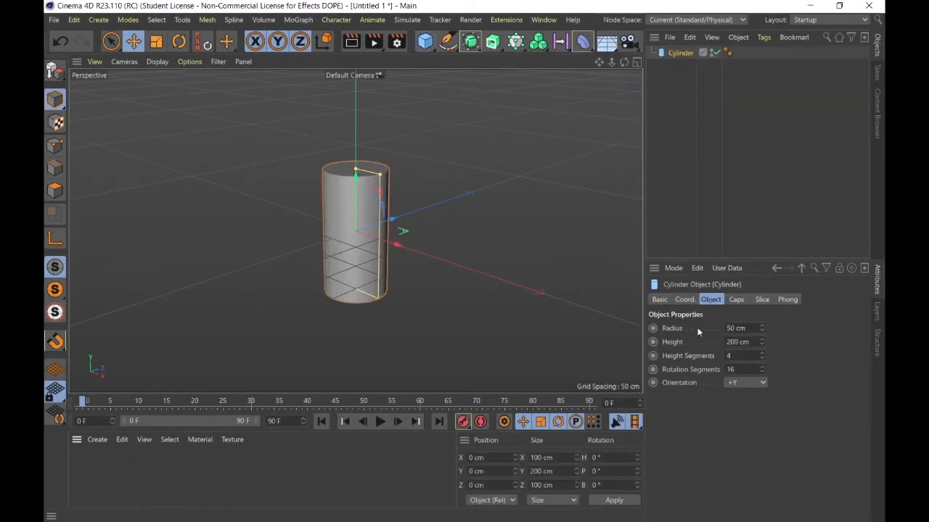
pyautogui.doubleClick(736, 328)
pyautogui.write('20')
pyautogui.press('Tab')
pyautogui.write('40')
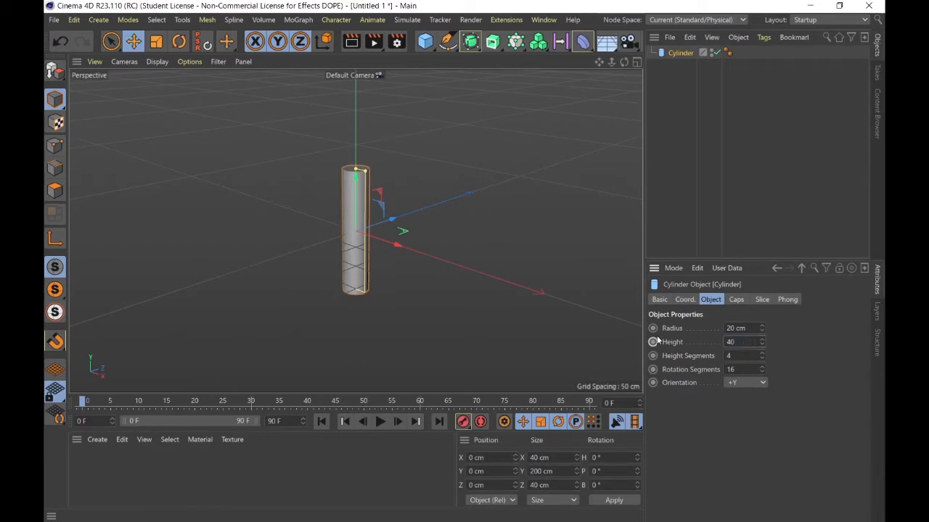
pyautogui.press('Return')
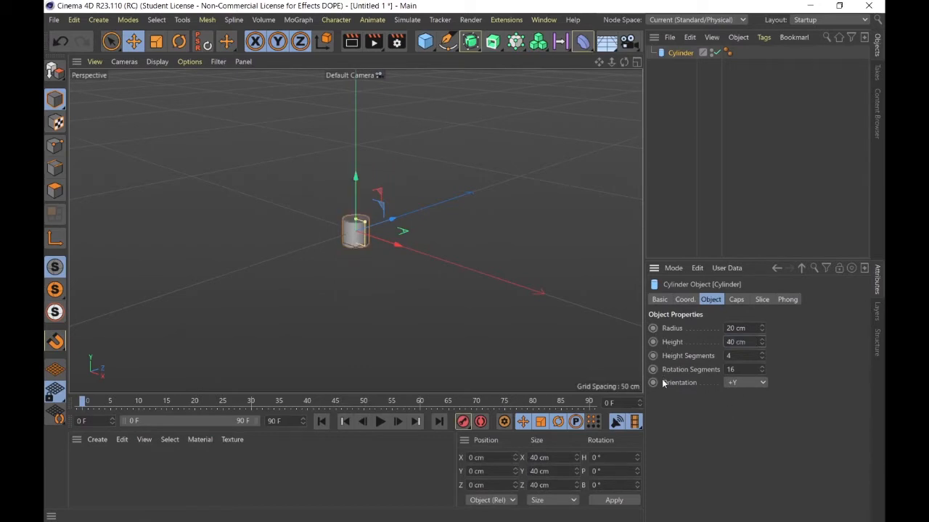
pyautogui.click(757, 369)
pyautogui.write('30')
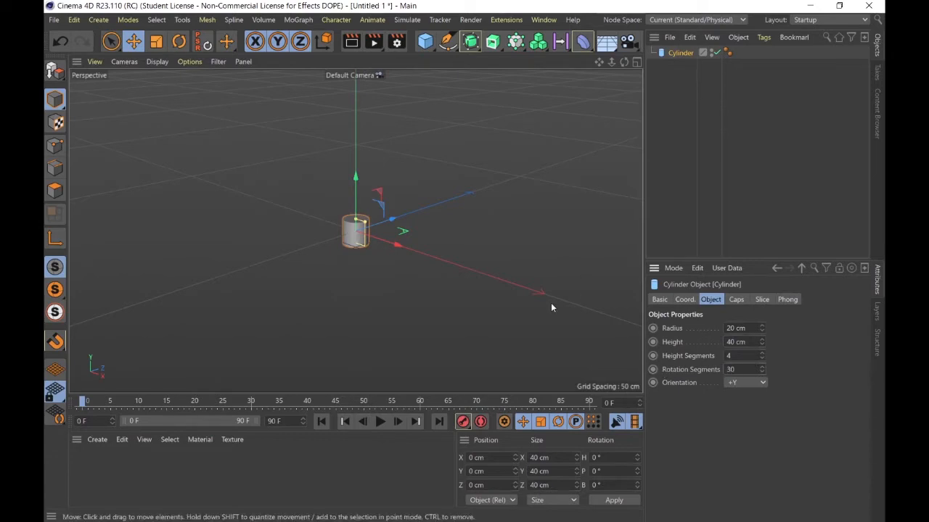
# - Enable the fillet on the cylinder's caps and set its radius to 20 cm
pyautogui.scroll(-3, 348, 236)
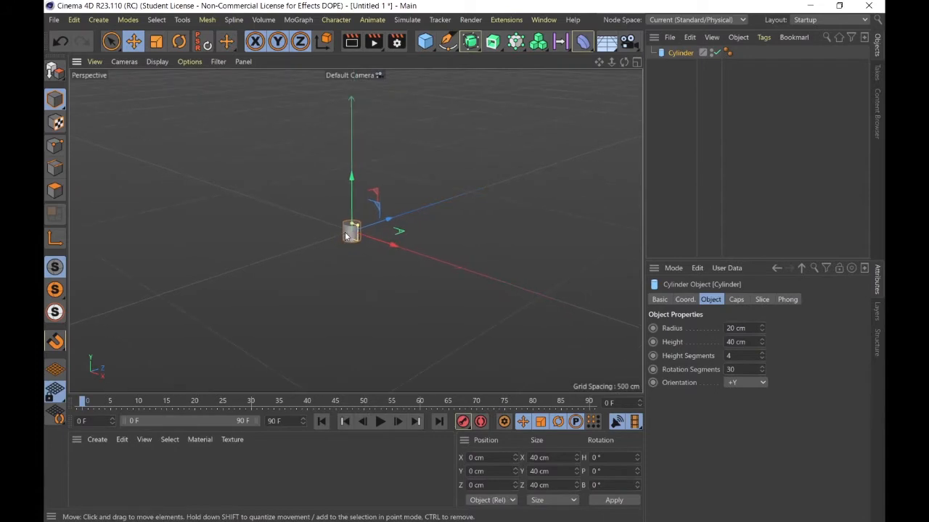
pyautogui.scroll(4, 352, 237)
pyautogui.scroll(3, 365, 241)
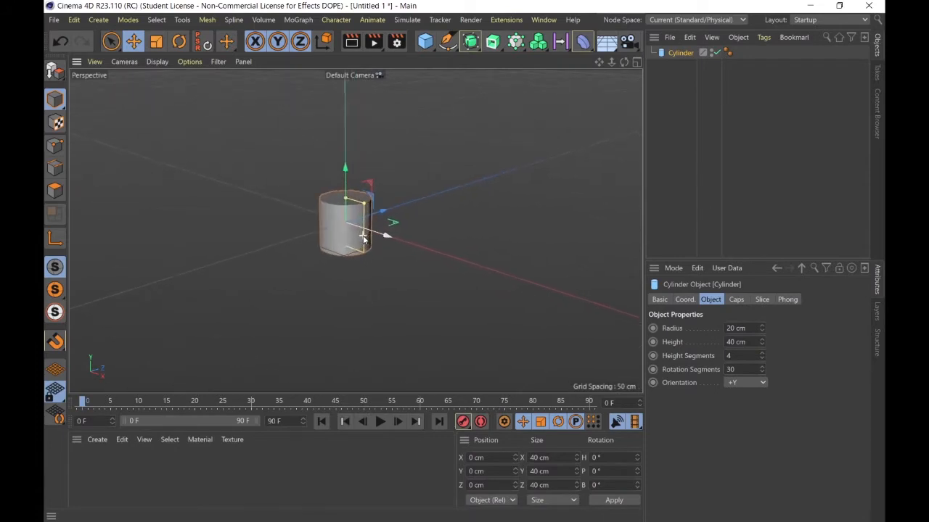
pyautogui.click(735, 300)
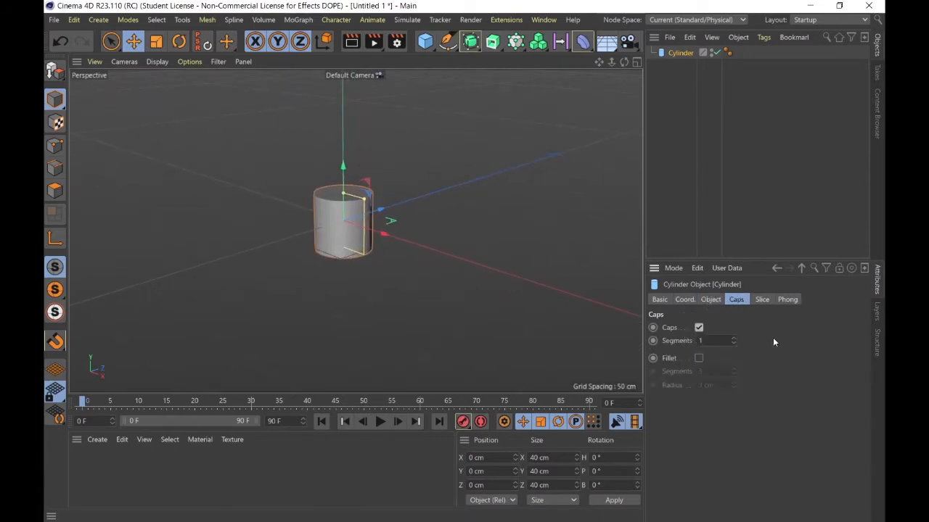
pyautogui.click(697, 357)
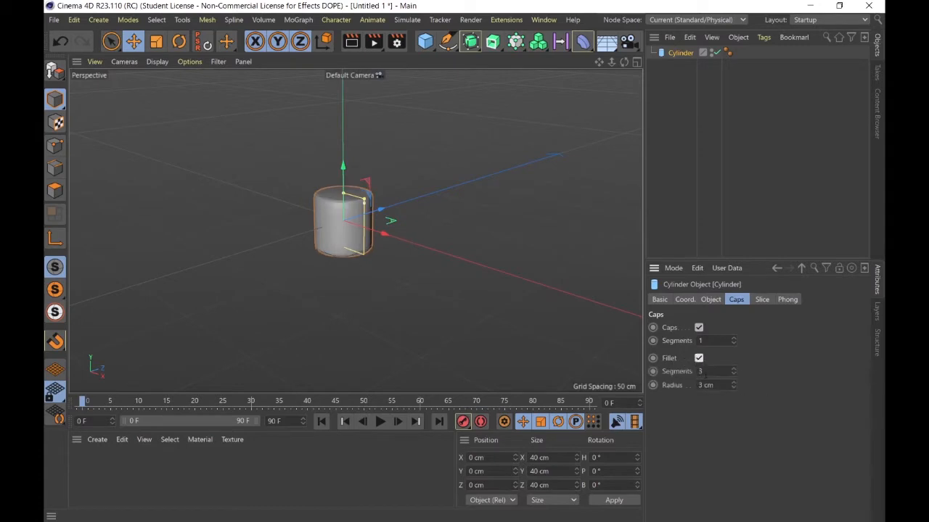
pyautogui.click(724, 387)
pyautogui.write('20')
pyautogui.press('Return')
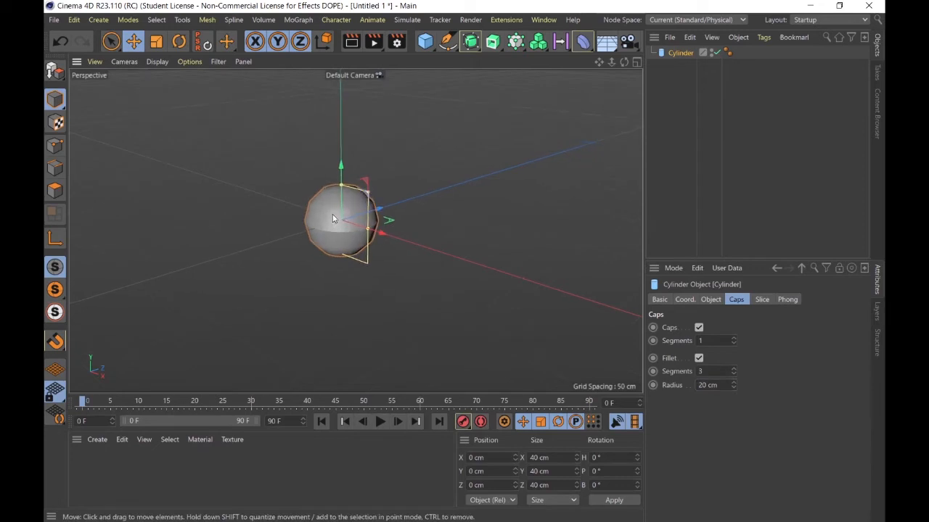
# - Set the cylinder's cap fillet segments to 50 and deselect the object
pyautogui.keyDown('alt'); pyautogui.moveTo(379, 199); pyautogui.dragTo(419, 183); pyautogui.keyUp('alt')
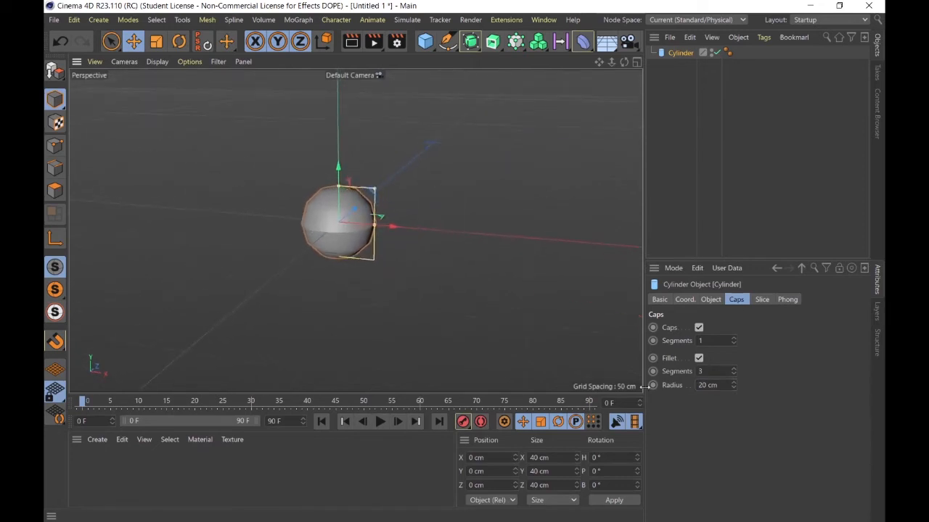
pyautogui.doubleClick(714, 371)
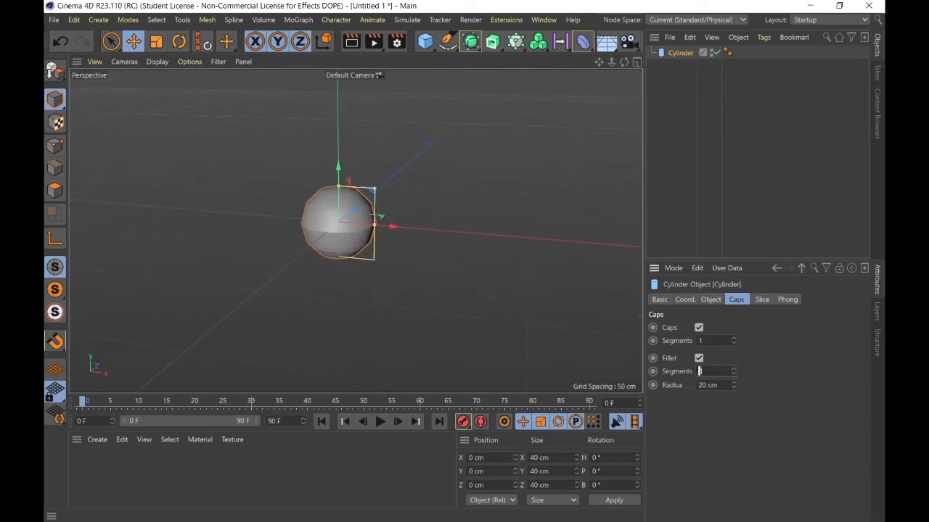
pyautogui.write('50')
pyautogui.click(630, 371)
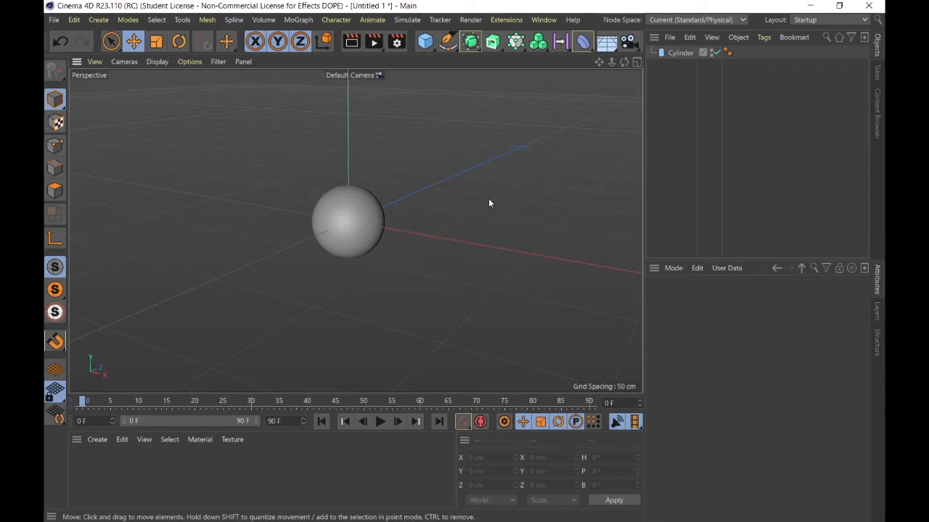
# - With the Spline Pen in the Right view, draw a vertical two-point spline about 50 cm long beside the cylinder, starting near the Z axis
pyautogui.click(447, 44)
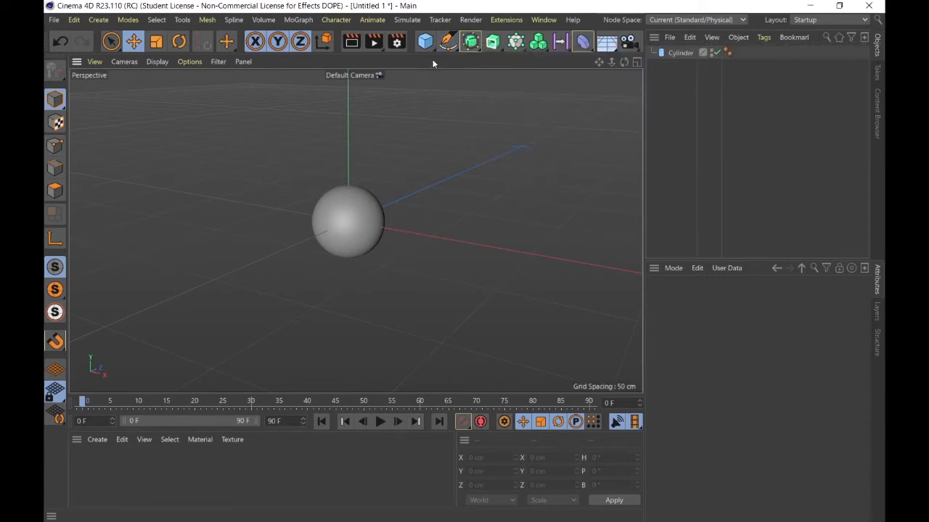
pyautogui.click(448, 42)
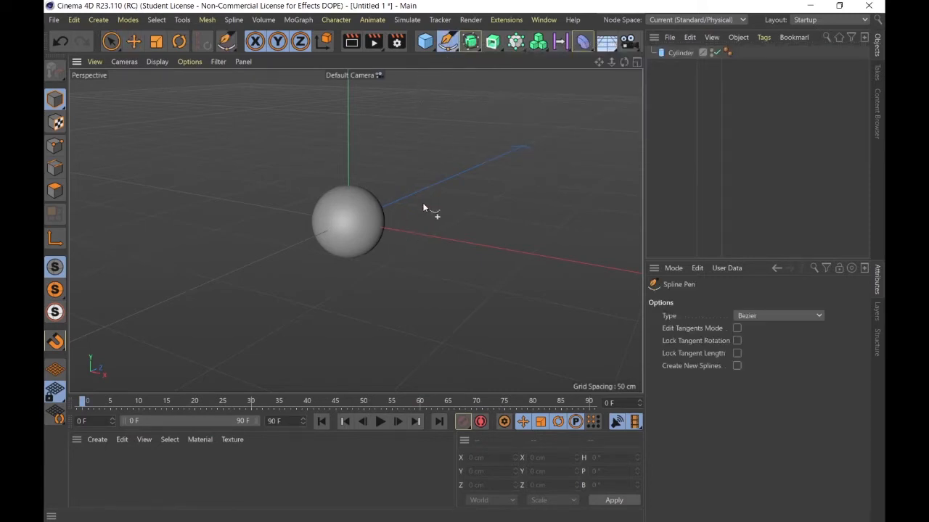
pyautogui.middleClick(353, 186)
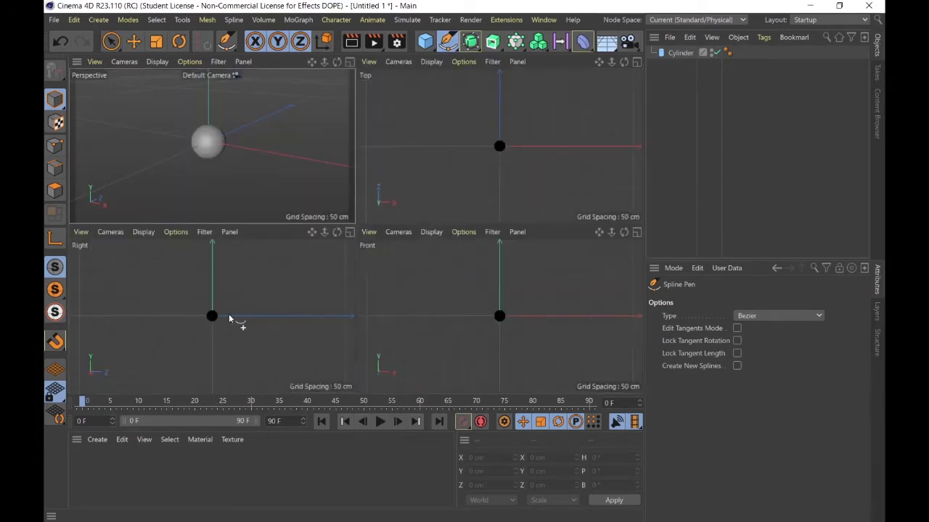
pyautogui.middleClick(197, 296)
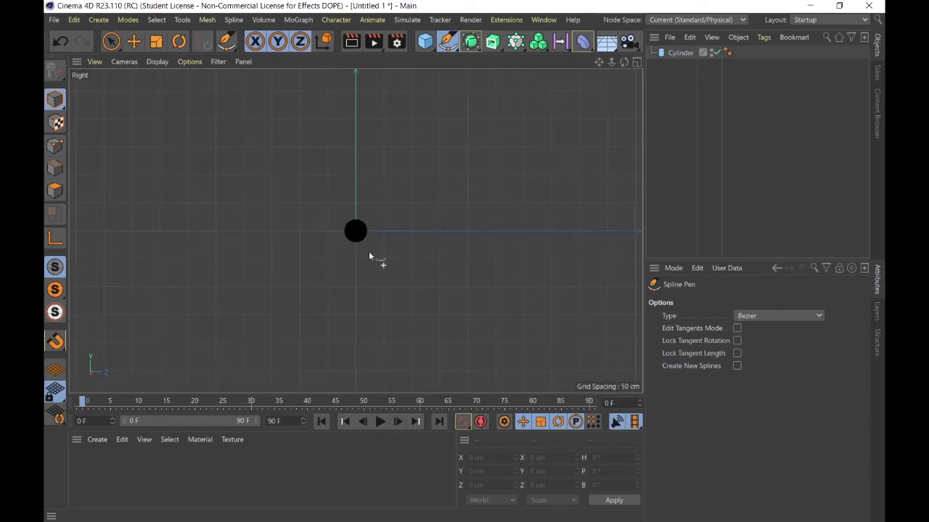
pyautogui.scroll(-2, 343, 207)
pyautogui.scroll(-2, 362, 214)
pyautogui.scroll(3, 361, 214)
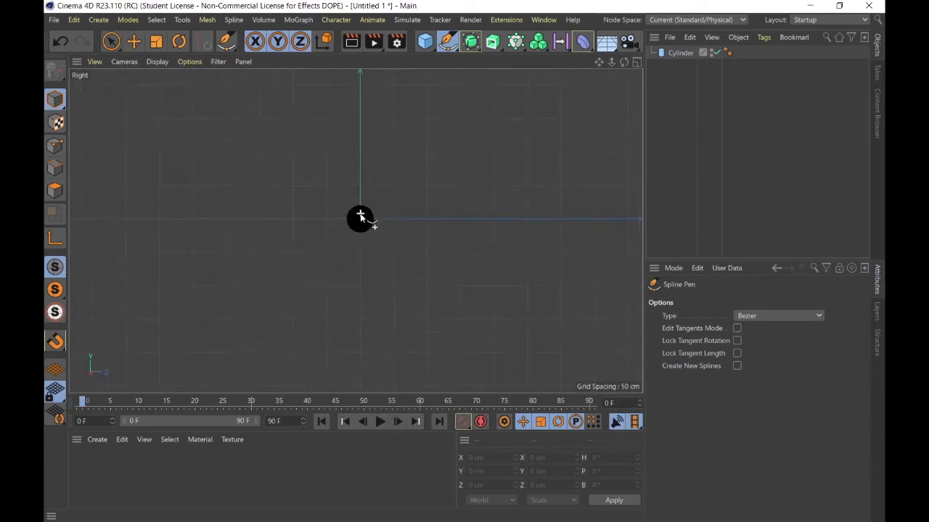
pyautogui.scroll(4, 362, 219)
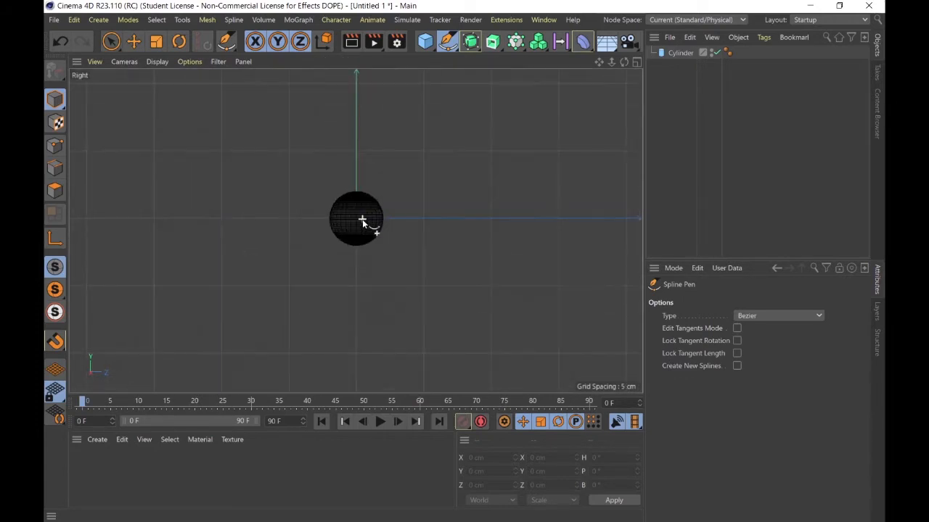
pyautogui.click(435, 217)
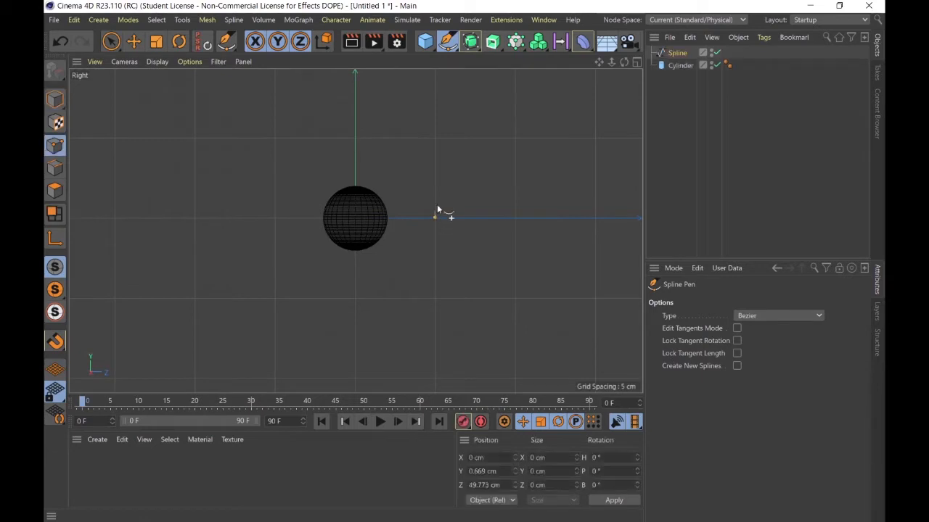
pyautogui.click(436, 141)
pyautogui.click(434, 143)
pyautogui.press('Escape')
# - Select the spline's lower point with Rectangle Selection and set its Y position to 0 cm
pyautogui.press('0')
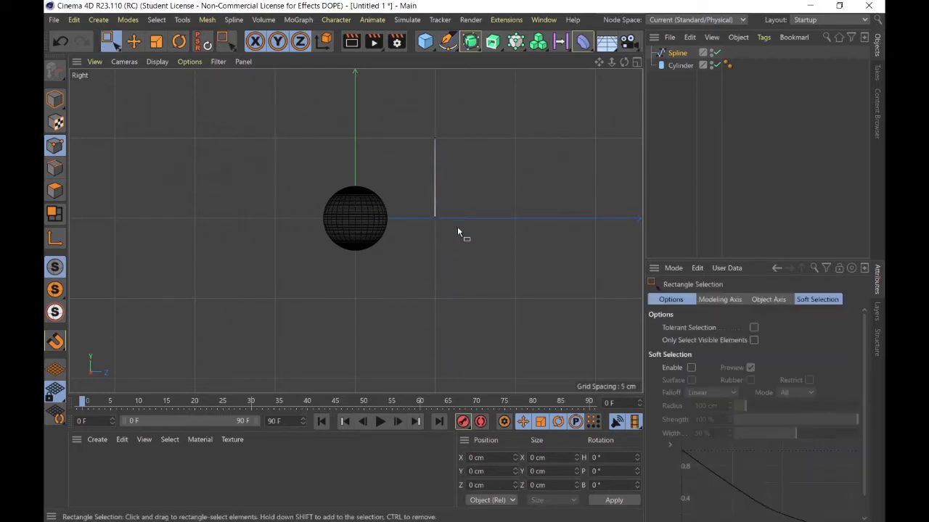
pyautogui.moveTo(467, 234); pyautogui.dragTo(413, 201)
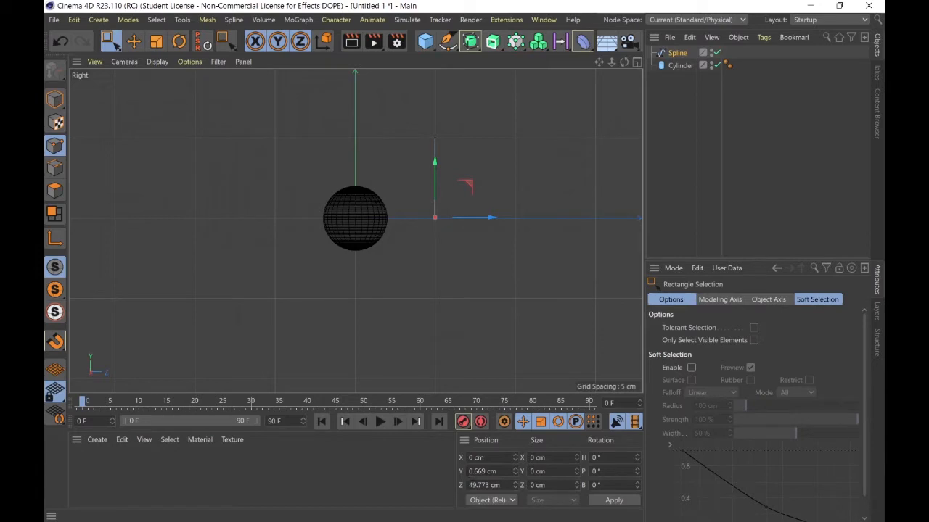
pyautogui.doubleClick(500, 472)
pyautogui.write('0')
pyautogui.press('Return')
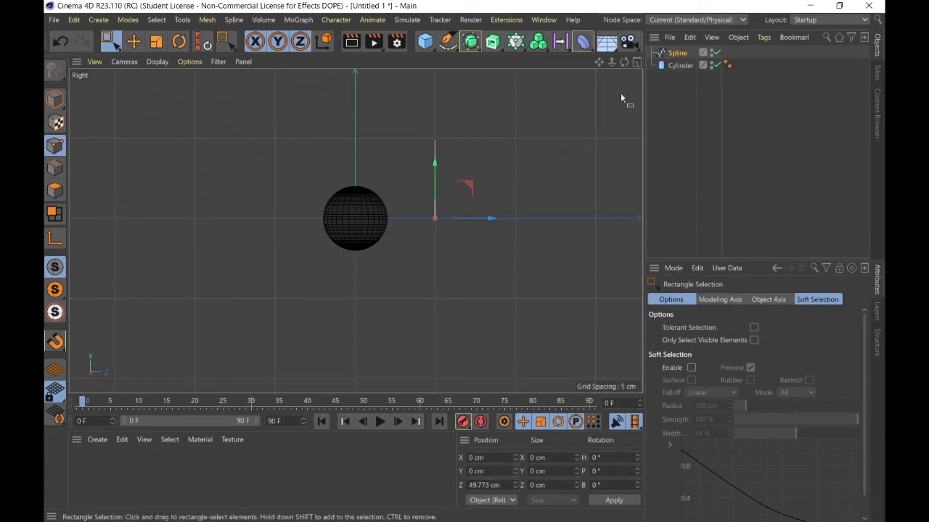
# - Select the spline's upper point and set its Y position to 5000 cm
pyautogui.moveTo(470, 128); pyautogui.dragTo(427, 150)
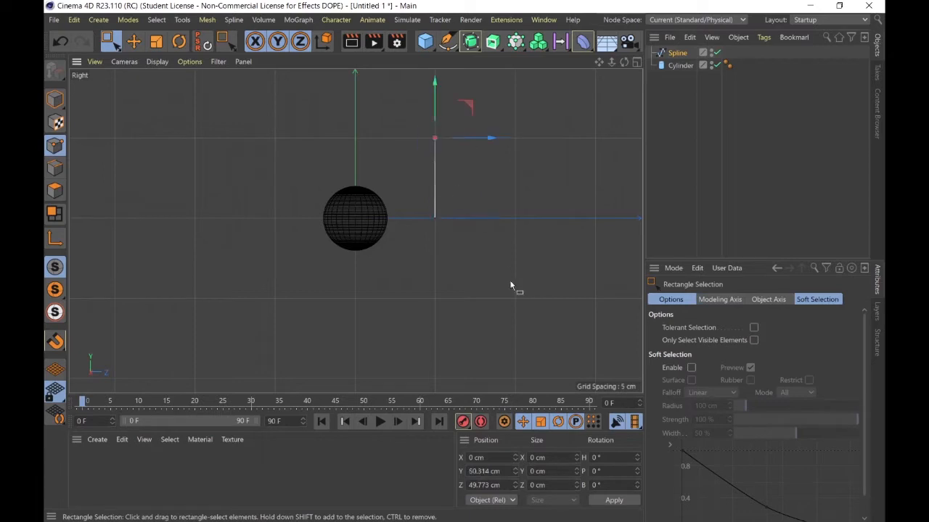
pyautogui.doubleClick(501, 471)
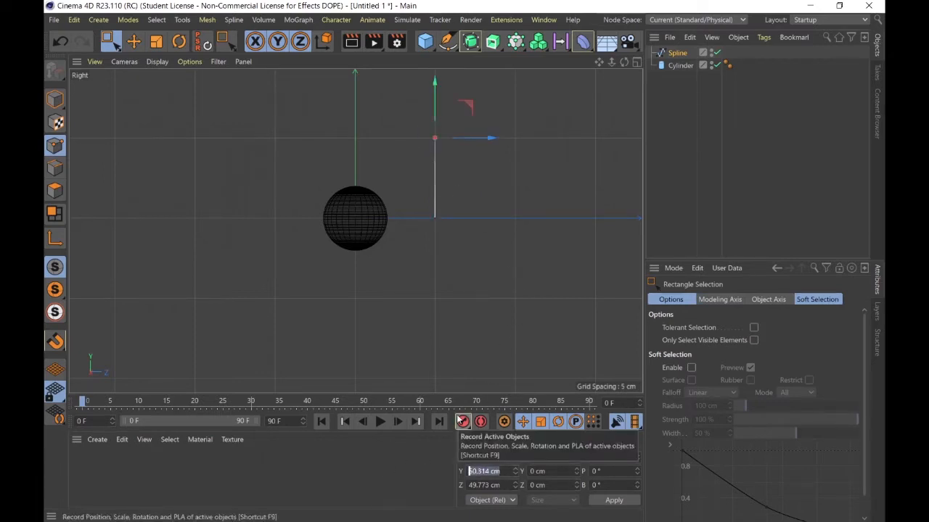
pyautogui.write('5000')
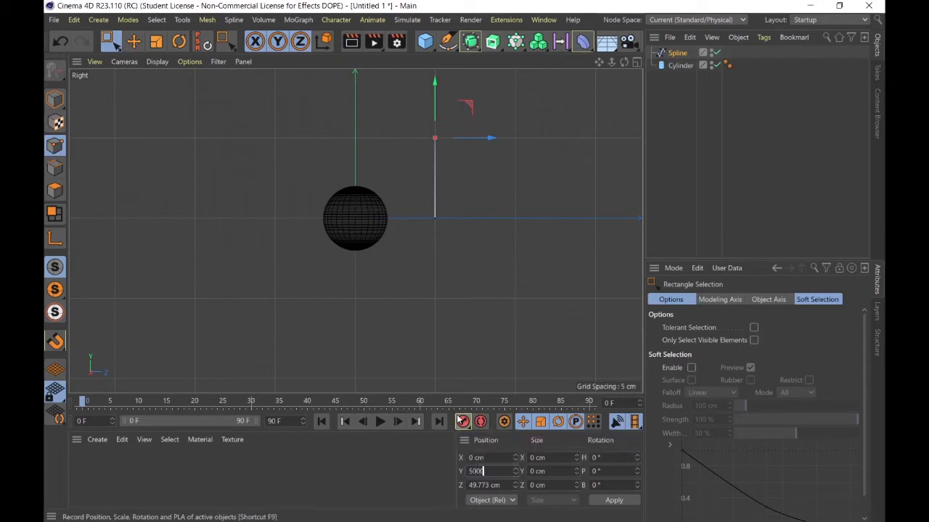
pyautogui.press('Return')
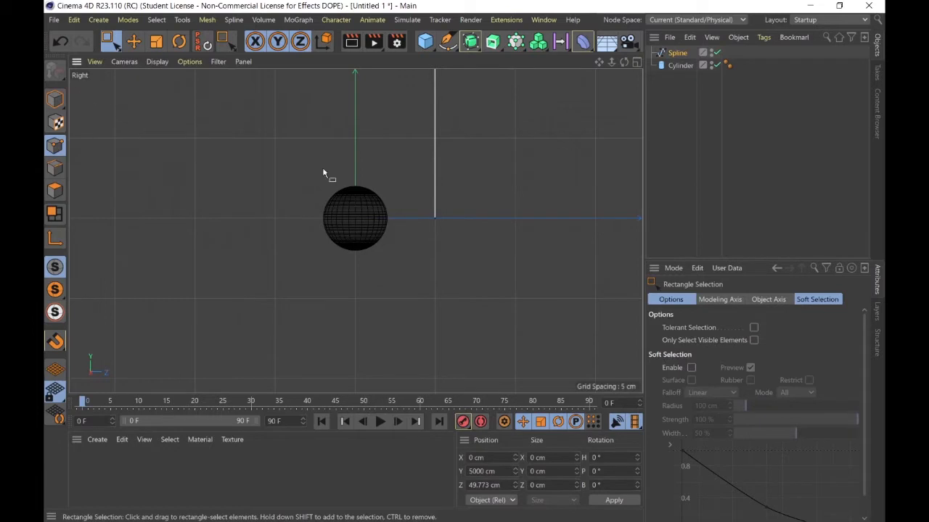
# - Return to the Perspective view and rename the spline object to SplineWarp
pyautogui.scroll(-5, 412, 212)
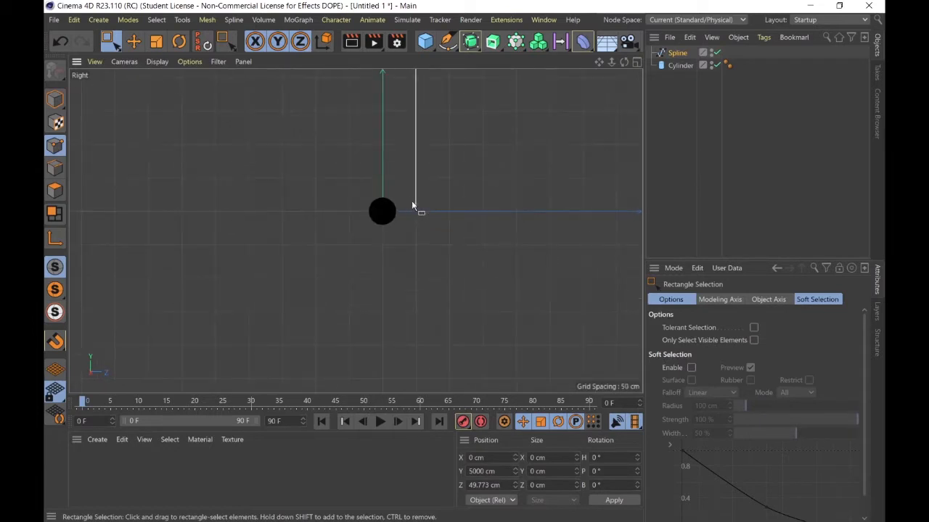
pyautogui.middleClick(411, 200)
pyautogui.middleClick(241, 146)
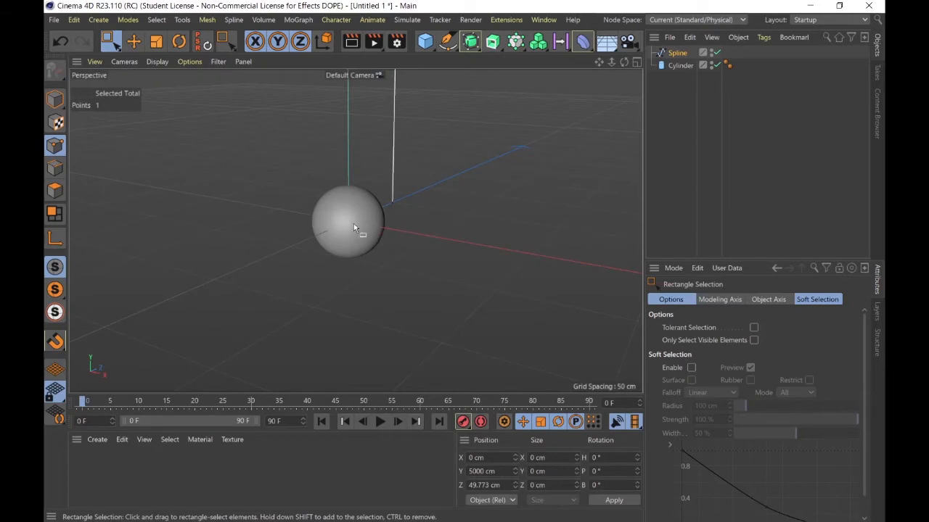
pyautogui.scroll(-1, 354, 225)
pyautogui.scroll(-4, 376, 220)
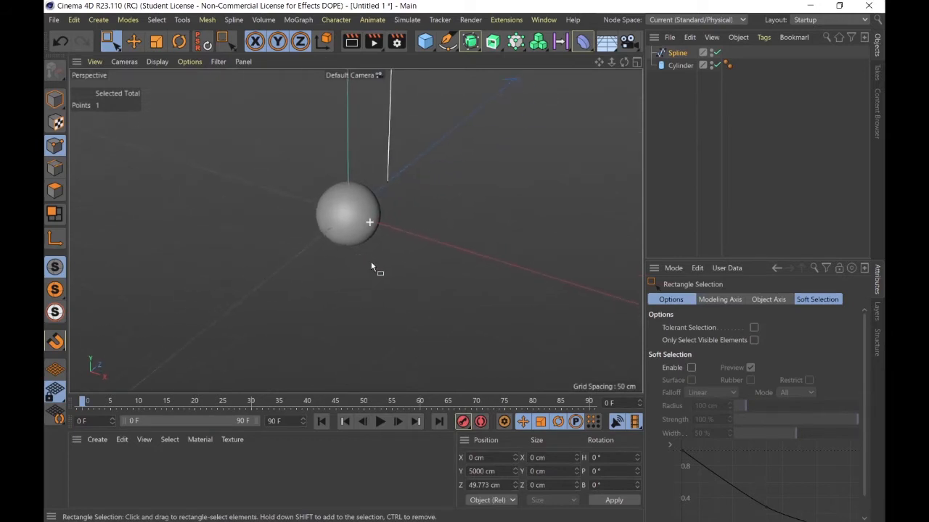
pyautogui.scroll(-3, 364, 209)
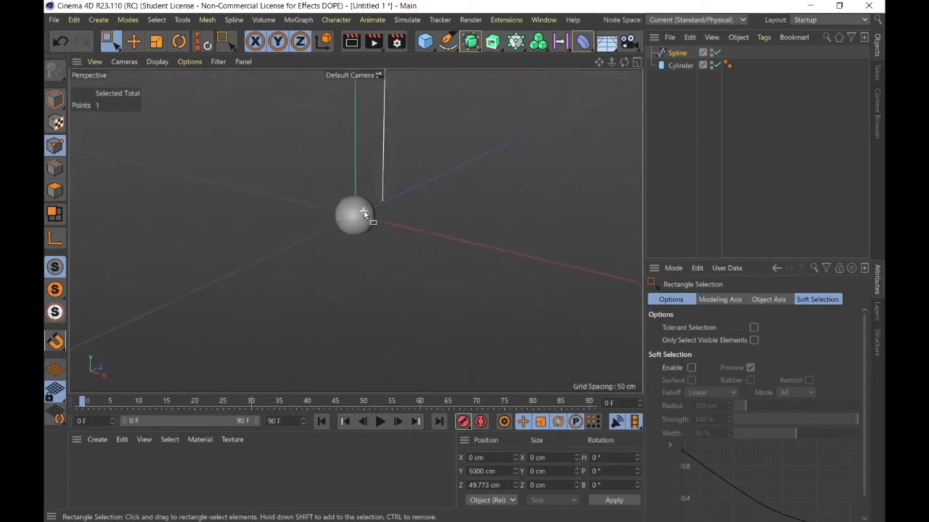
pyautogui.click(677, 52)
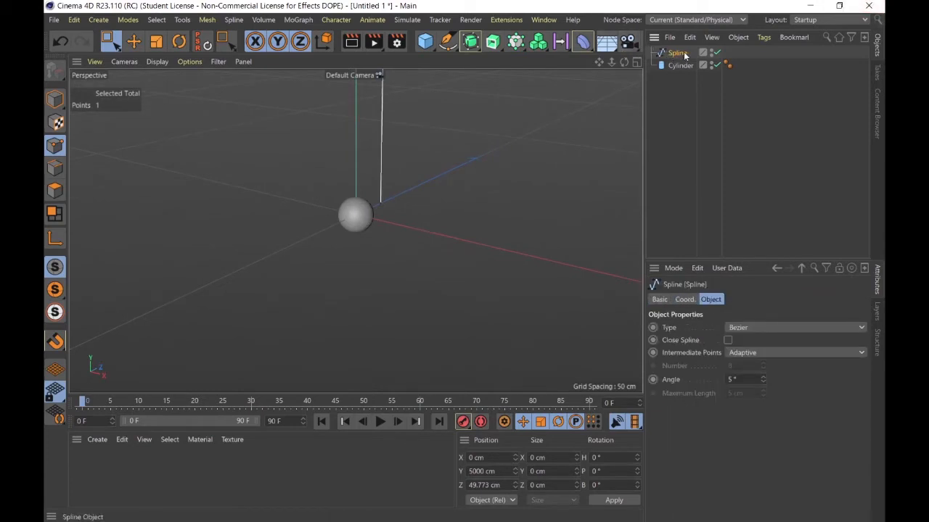
pyautogui.doubleClick(682, 53)
pyautogui.press('Right')
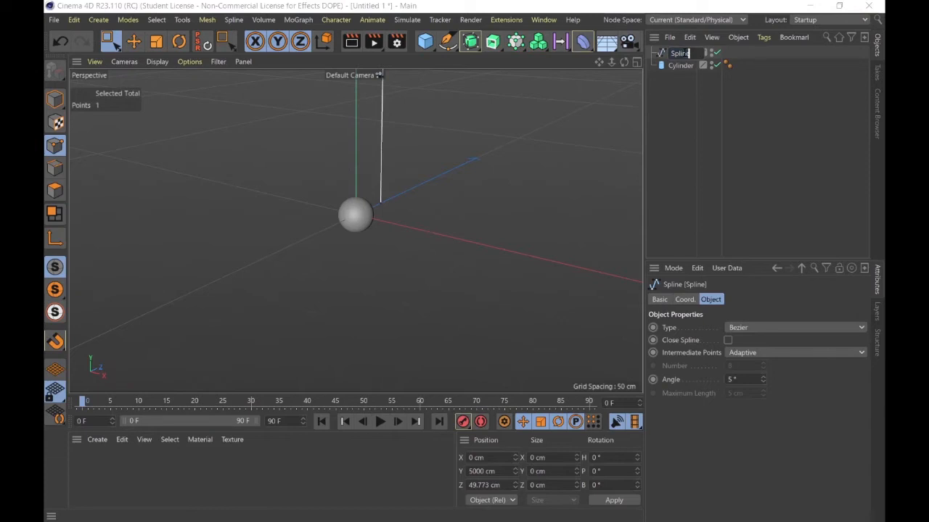
pyautogui.write('Warp')
pyautogui.press('Return')
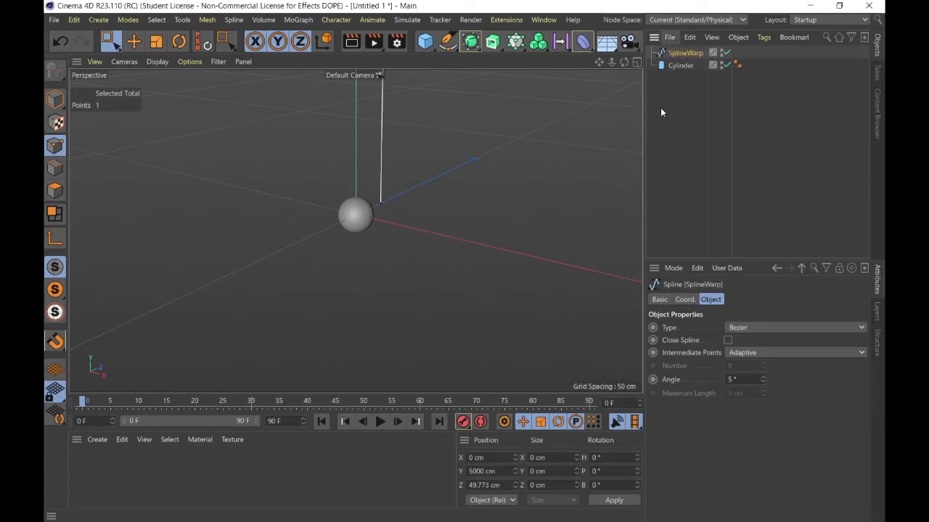
# - Add a Spline Wrap deformer as a child of the cylinder and assign SplineWarp as its spline
pyautogui.click(691, 113)
pyautogui.click(678, 67)
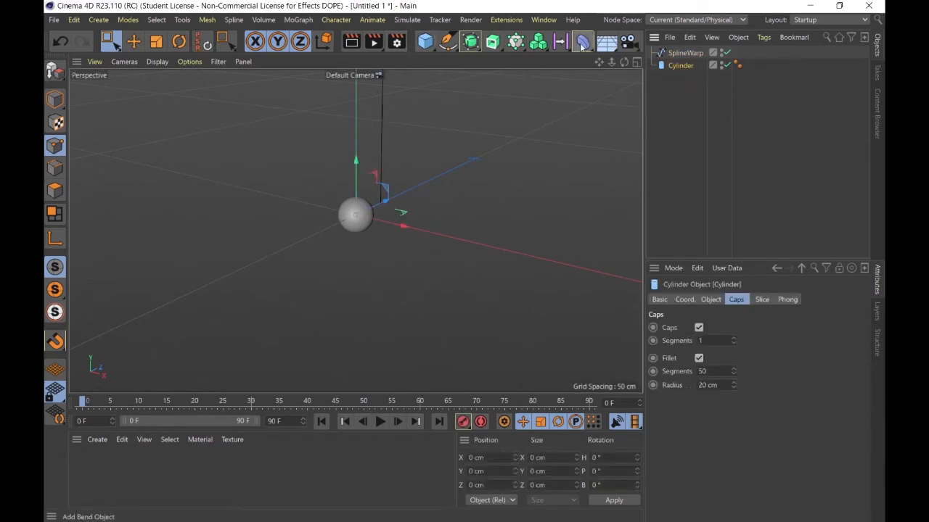
pyautogui.click(582, 45)
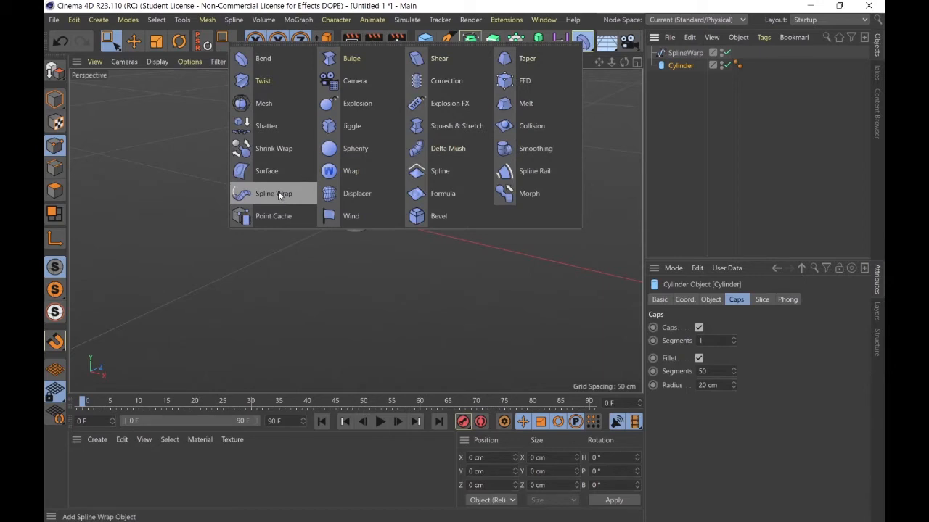
pyautogui.keyDown('shift'); pyautogui.click(278, 194); pyautogui.keyUp('shift')
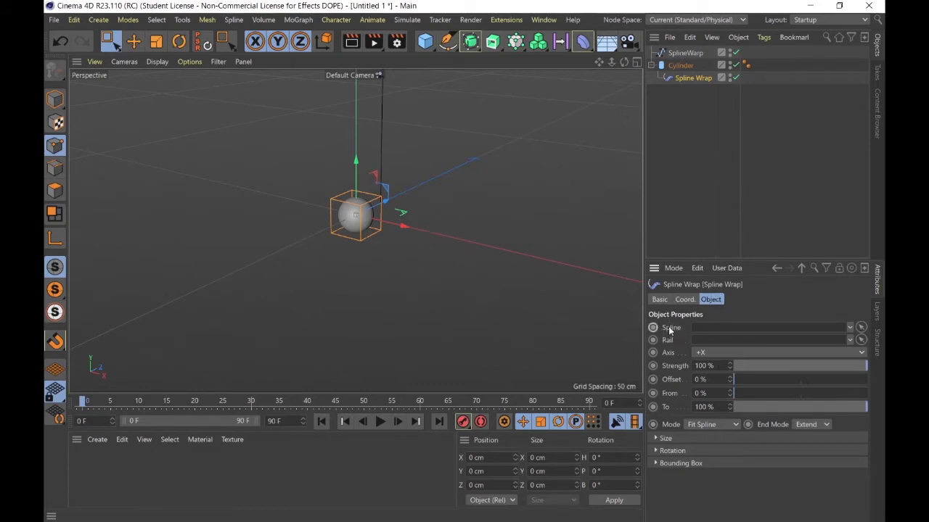
pyautogui.moveTo(685, 53); pyautogui.dragTo(731, 330)
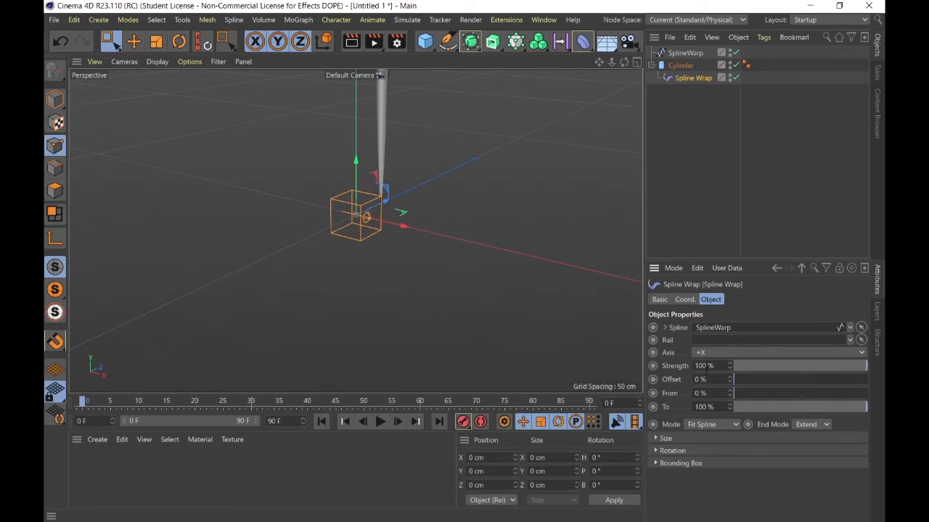
# - Set the Spline Wrap's Strength to 1 % and its To value to 0 %
pyautogui.moveTo(718, 366); pyautogui.dragTo(633, 374)
pyautogui.write('1')
pyautogui.press('Return')
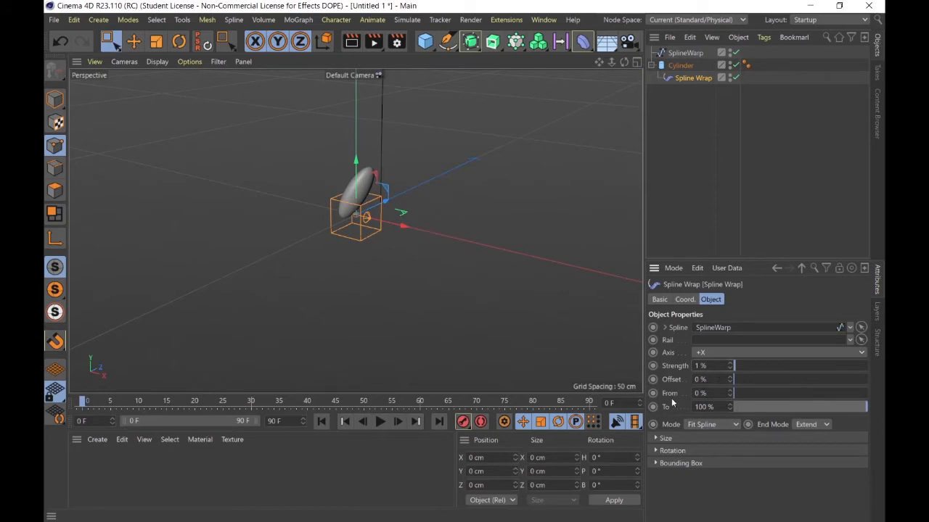
pyautogui.write('0')
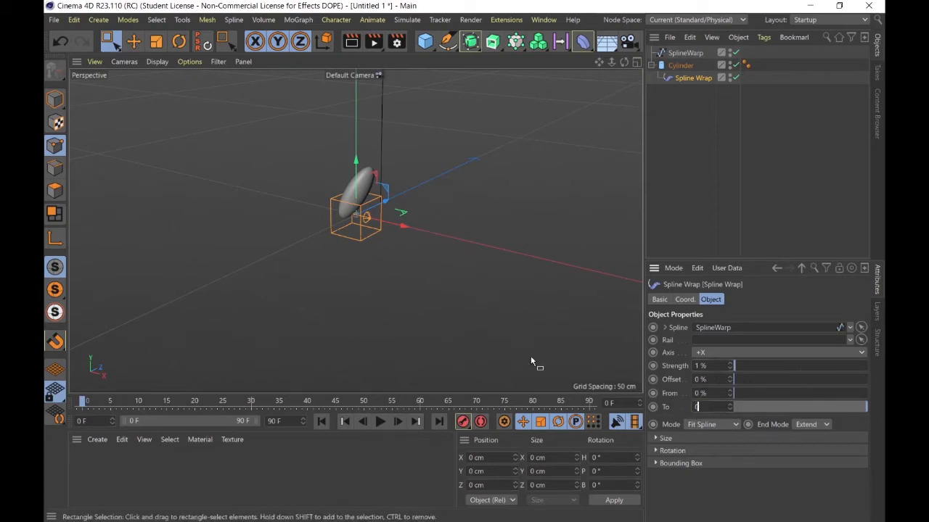
pyautogui.press('Return')
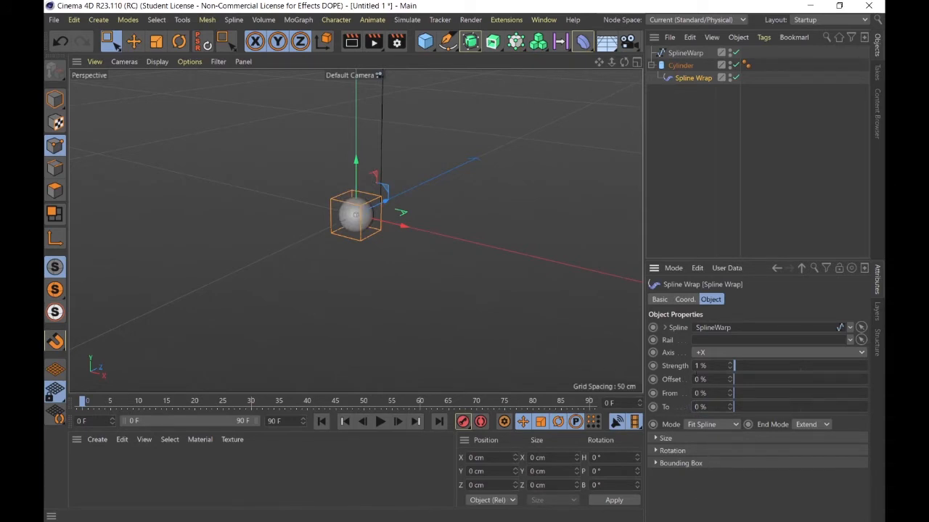
# - Keyframe the Spline Wrap's Offset at 0 % on frame 0 and at 100 % on frame 15
pyautogui.moveTo(737, 382)
pyautogui.mouseDown()
pyautogui.moveTo(815, 379)
pyautogui.moveTo(718, 387)
pyautogui.moveTo(779, 381)
pyautogui.moveTo(729, 385)
pyautogui.mouseUp()
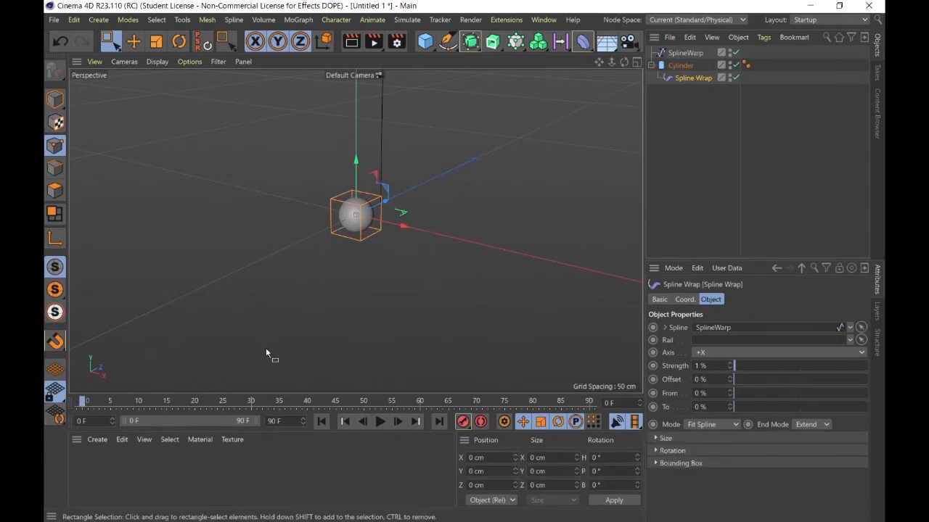
pyautogui.click(653, 379)
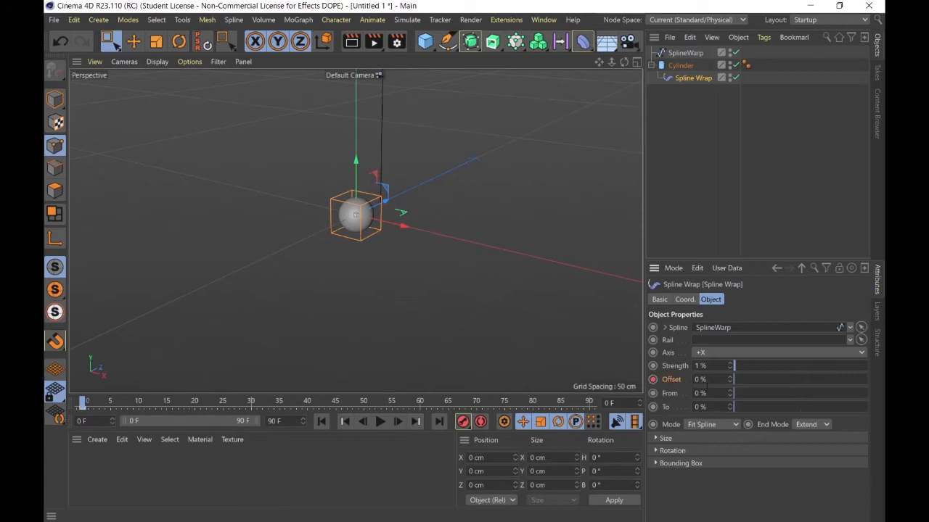
pyautogui.click(87, 403)
pyautogui.moveTo(88, 404); pyautogui.dragTo(167, 406)
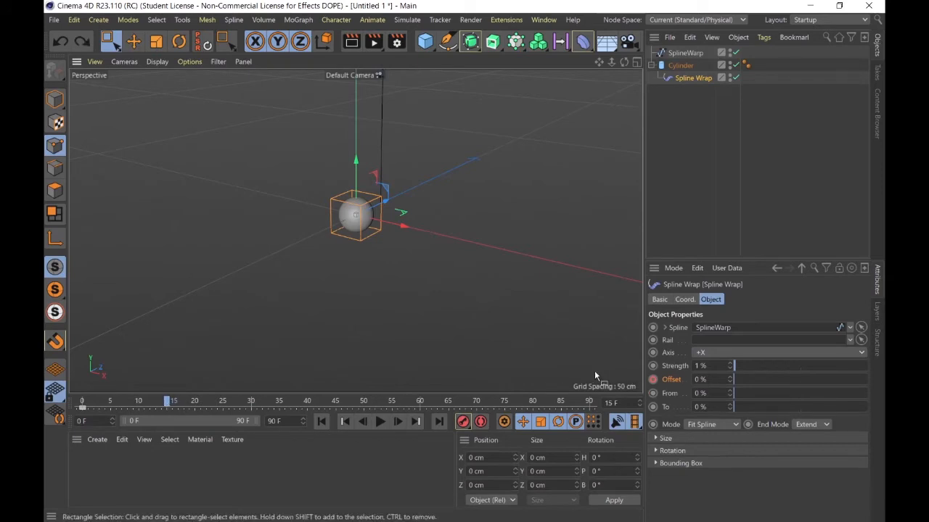
pyautogui.moveTo(733, 379); pyautogui.dragTo(882, 381)
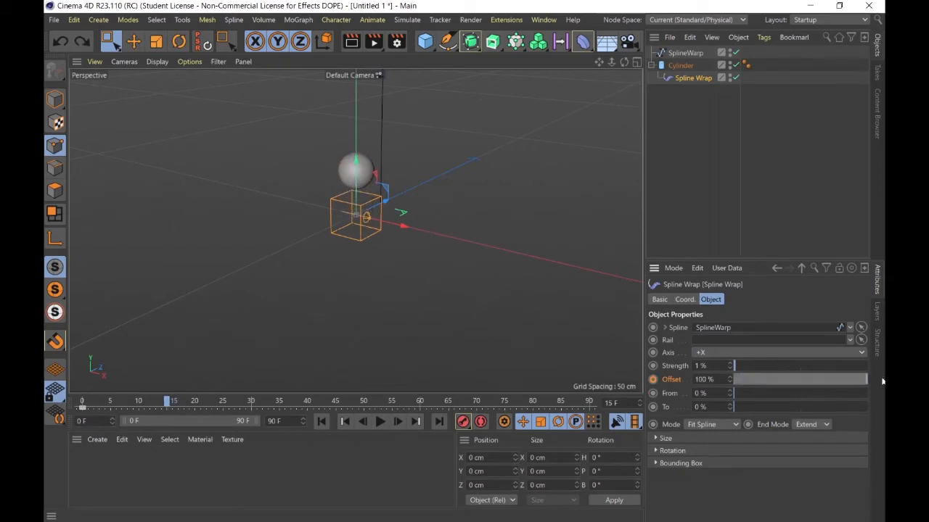
pyautogui.click(652, 379)
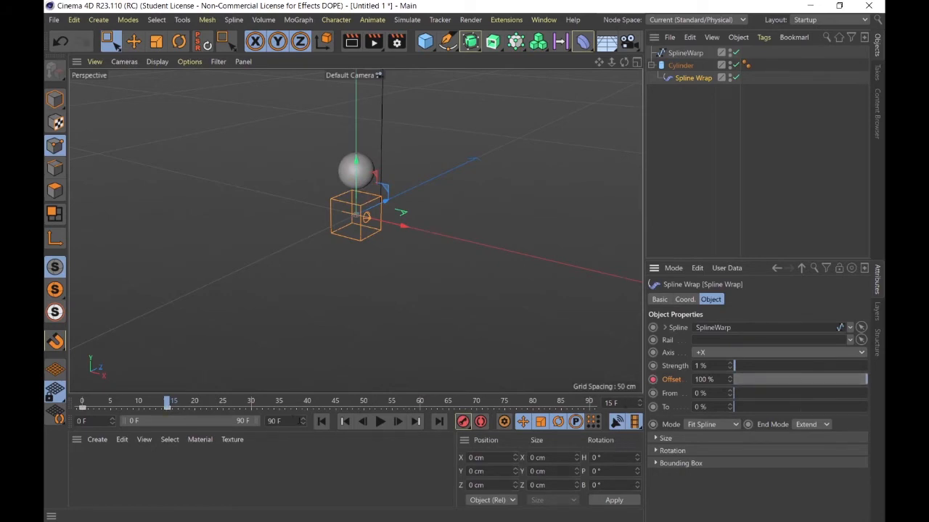
# - Keyframe the Spline Wrap's Offset at 0 % on frame 30
pyautogui.moveTo(167, 403); pyautogui.dragTo(251, 407)
pyautogui.moveTo(864, 378); pyautogui.dragTo(725, 383)
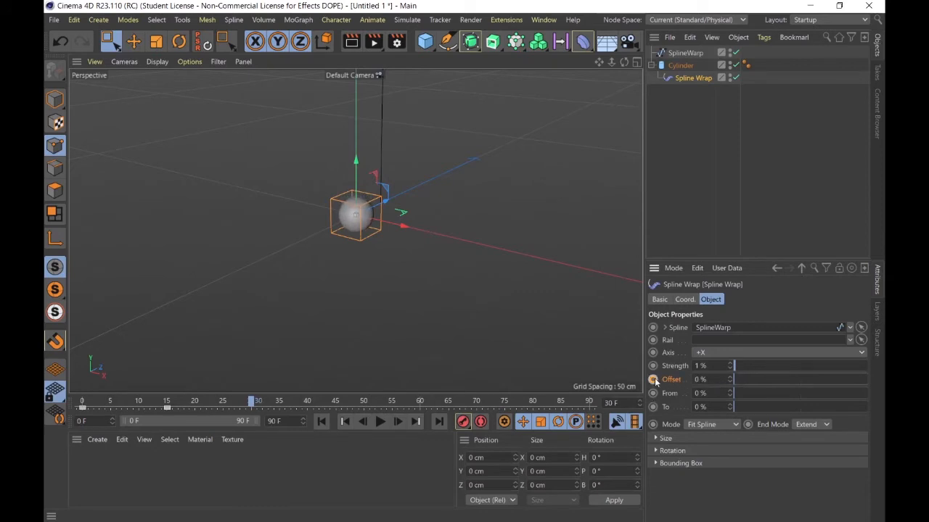
pyautogui.click(286, 469)
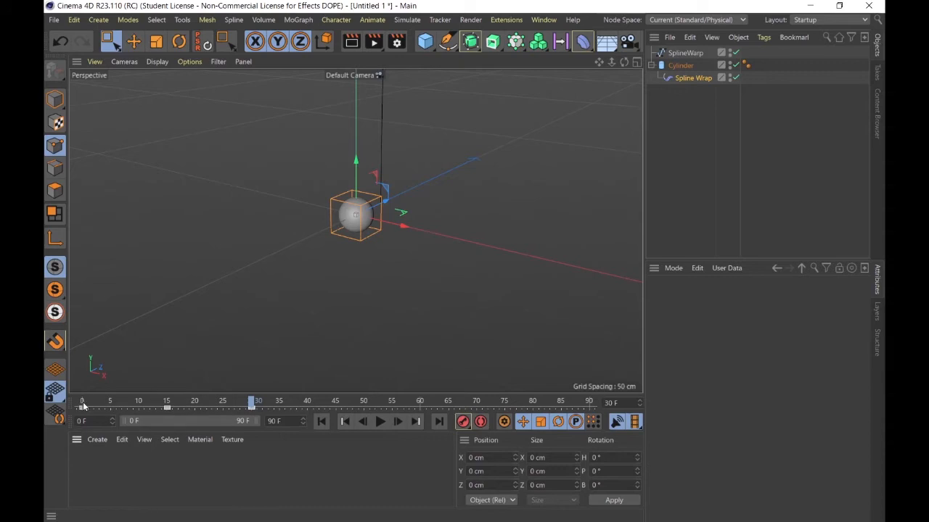
# - Return the playhead to frame 0 and extend the end of the timeline to 120 frames
pyautogui.moveTo(85, 401)
pyautogui.mouseDown()
pyautogui.moveTo(244, 401)
pyautogui.moveTo(74, 400)
pyautogui.mouseUp()
pyautogui.click(278, 421)
pyautogui.write('120')
pyautogui.press('Return')
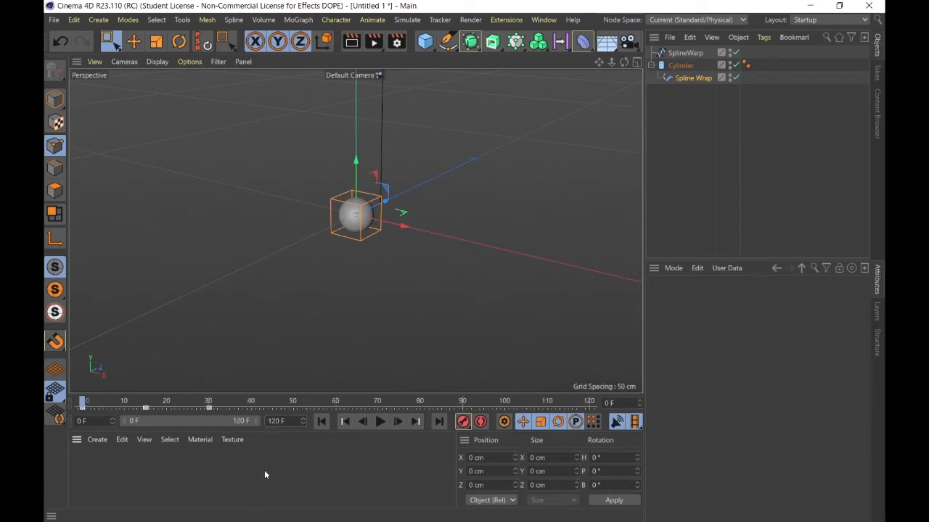
# - Try a Strength of 50 % on the Spline Wrap, undo it, and test its Offset
pyautogui.click(685, 79)
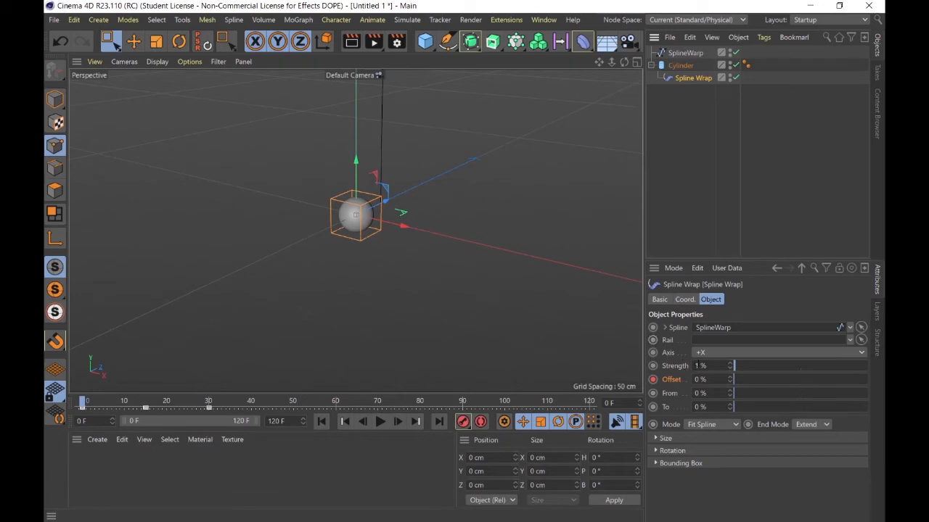
pyautogui.click(710, 365)
pyautogui.write('50')
pyautogui.press('Return')
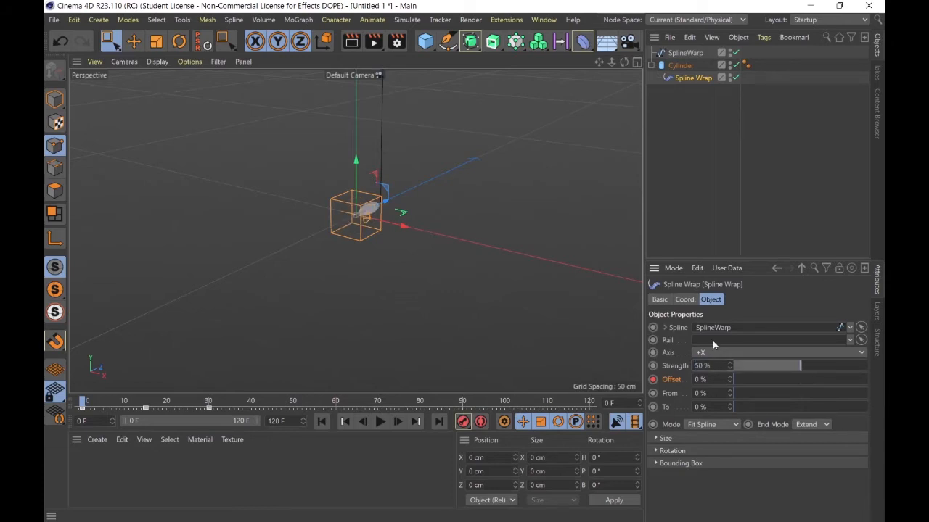
pyautogui.hotkey('ctrl', 'z')
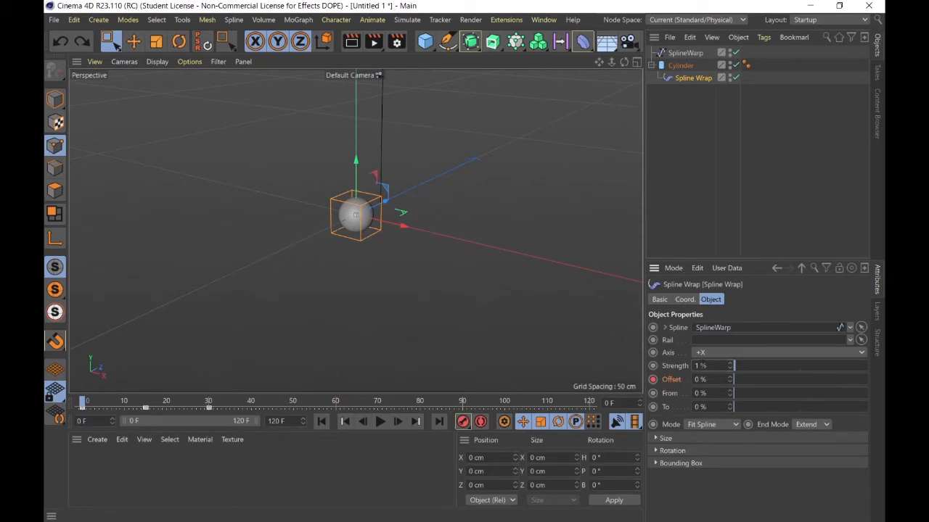
pyautogui.click(709, 365)
pyautogui.moveTo(735, 379); pyautogui.dragTo(597, 385)
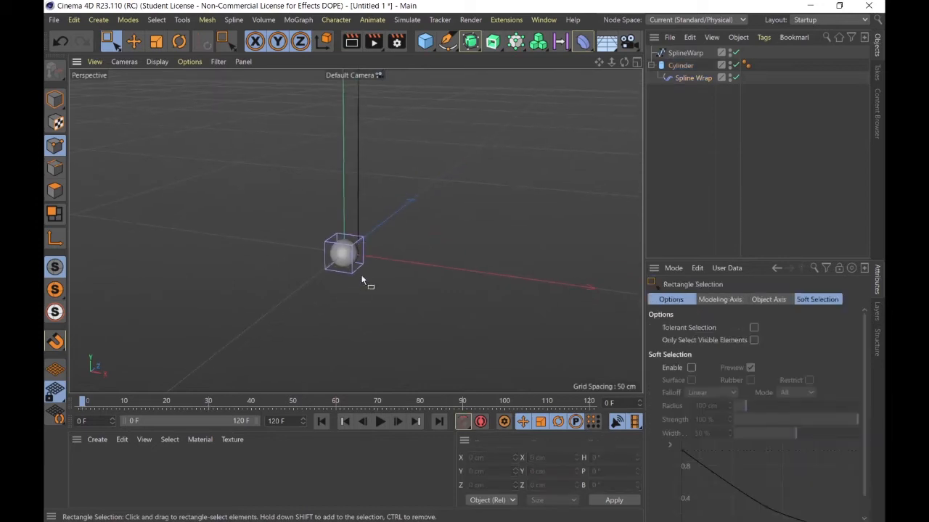
pyautogui.scroll(5, 360, 281)
pyautogui.scroll(3, 357, 274)
pyautogui.scroll(-5, 354, 269)
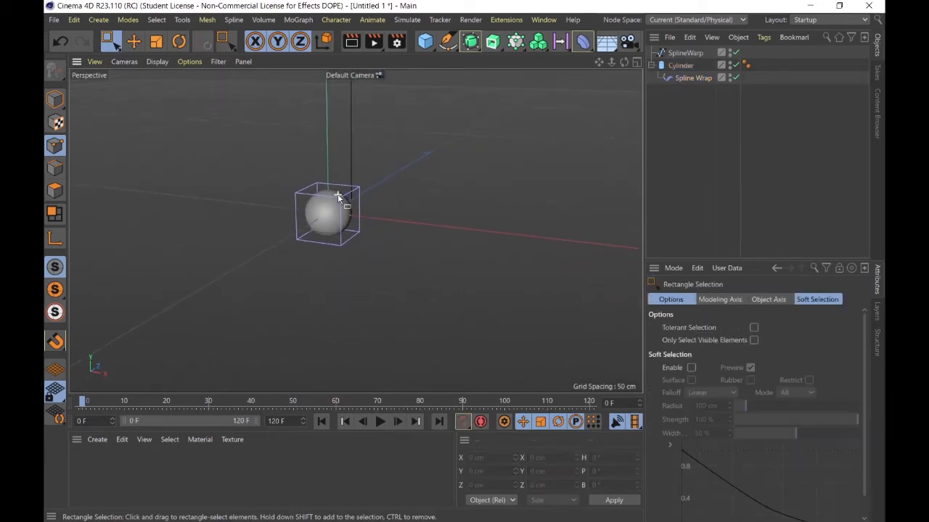
pyautogui.scroll(-1, 338, 198)
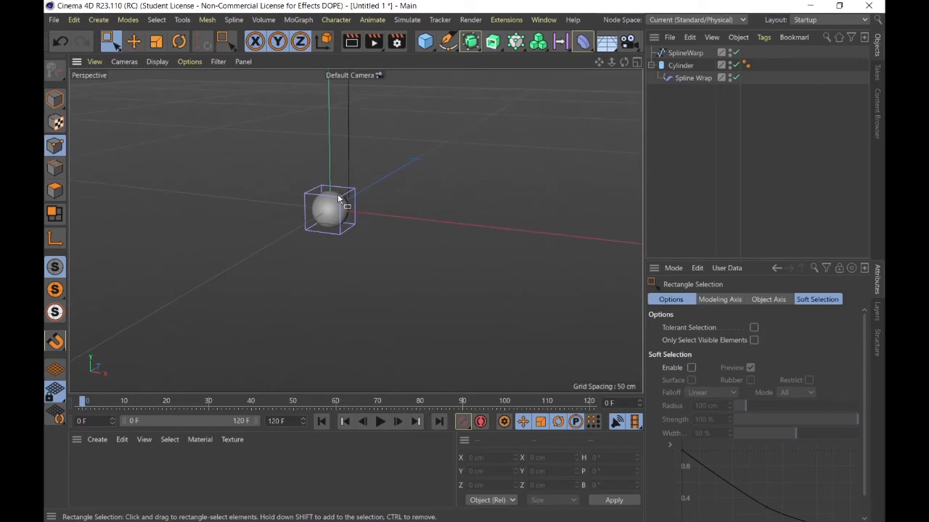
pyautogui.scroll(-1, 338, 198)
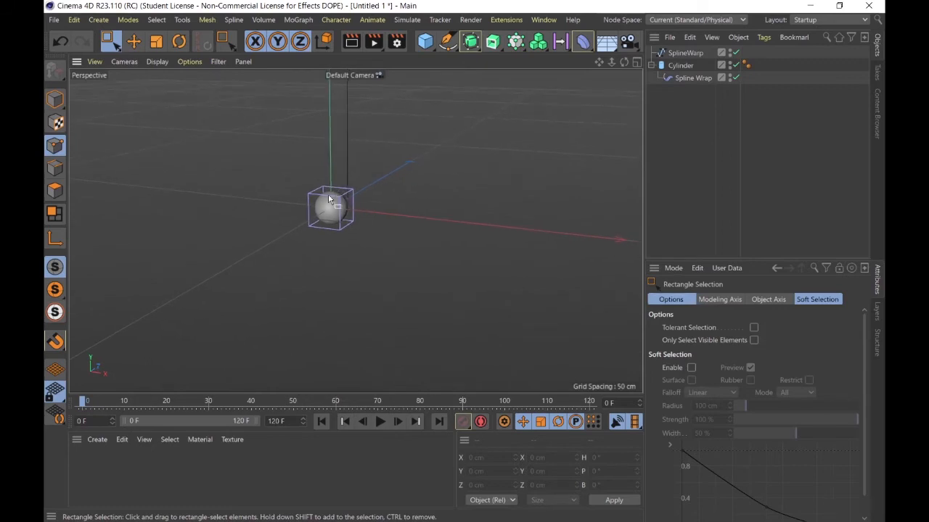
pyautogui.scroll(-1, 328, 196)
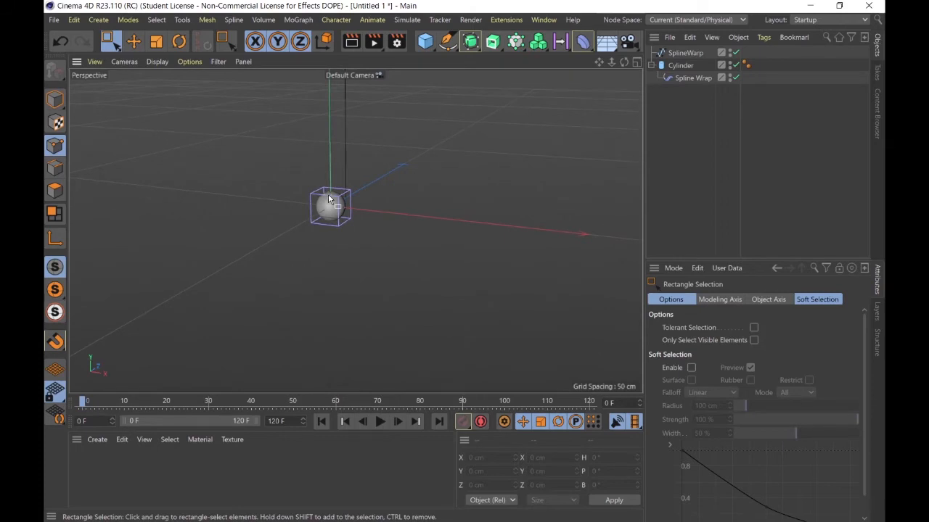
pyautogui.scroll(1, 328, 193)
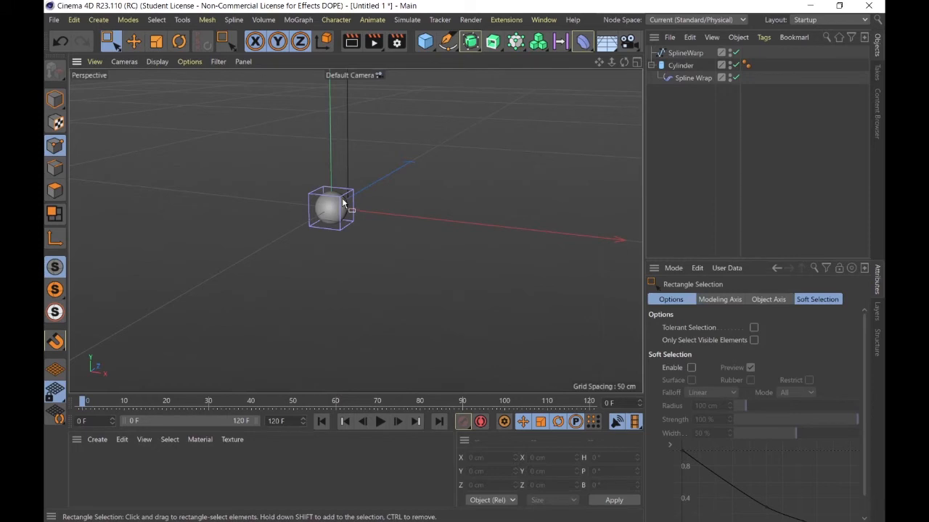
pyautogui.scroll(-3, 343, 203)
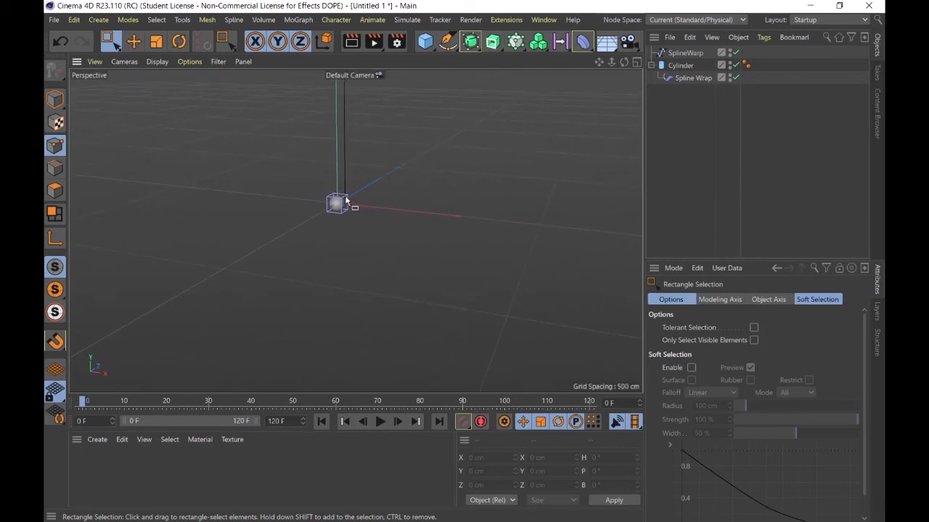
# - Start a Bezier spline in the Top view with two curved points on the negative X side of the cylinder
pyautogui.middleClick(305, 193)
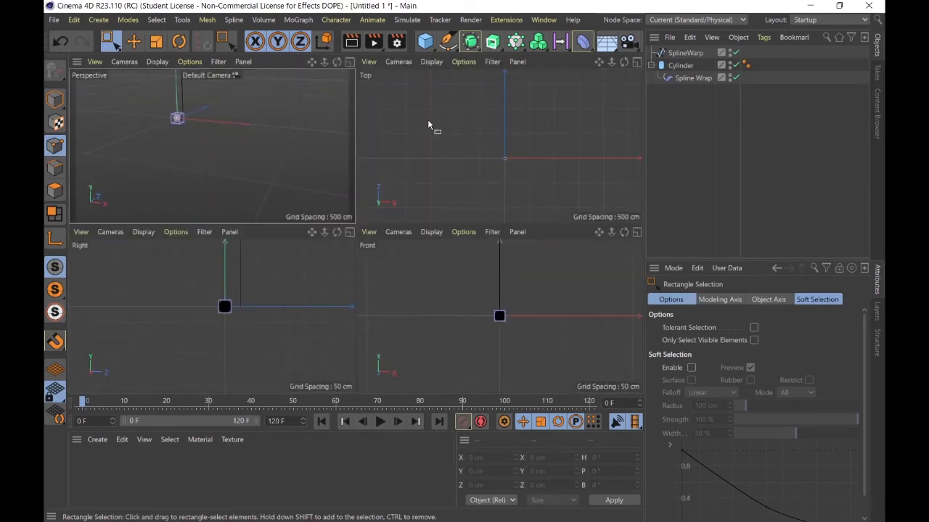
pyautogui.middleClick(482, 164)
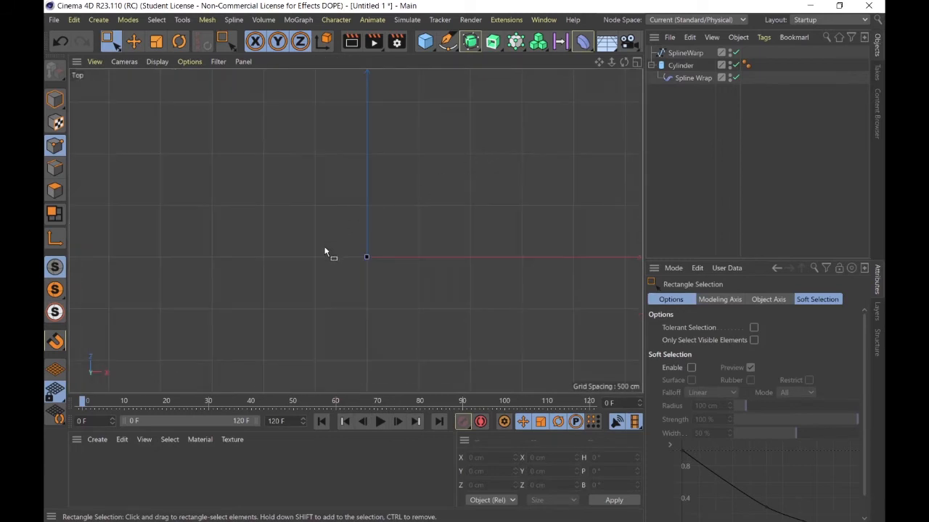
pyautogui.click(451, 46)
pyautogui.scroll(8, 343, 271)
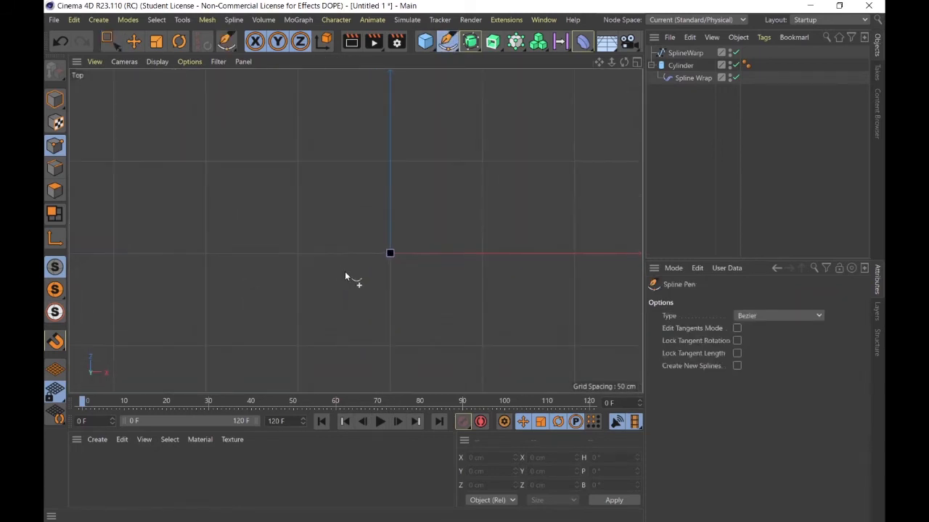
pyautogui.scroll(-5, 397, 250)
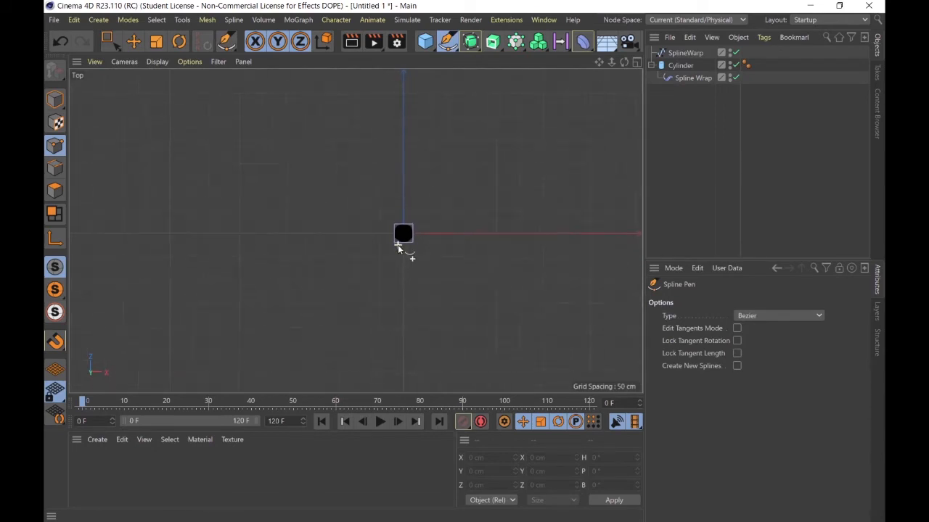
pyautogui.scroll(-1, 397, 248)
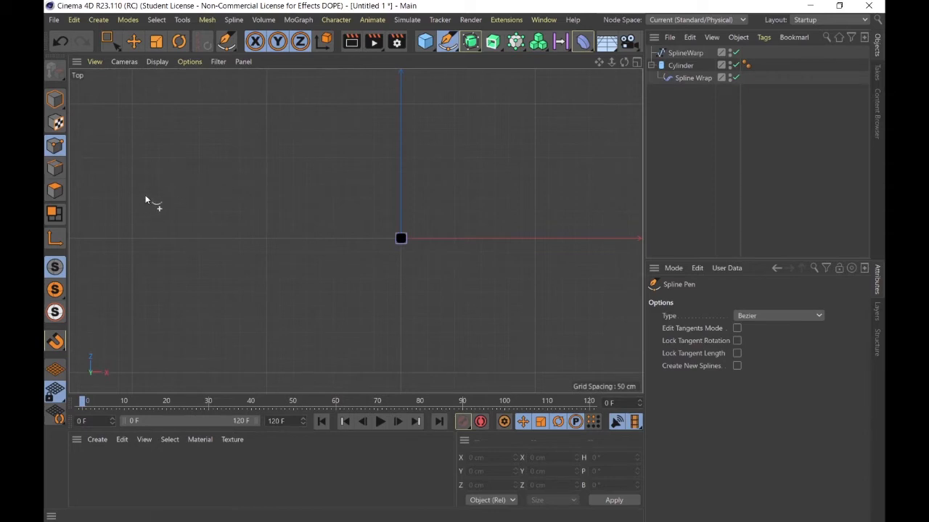
pyautogui.moveTo(151, 182); pyautogui.dragTo(154, 180)
pyautogui.moveTo(218, 165); pyautogui.dragTo(248, 174)
pyautogui.moveTo(268, 246); pyautogui.dragTo(295, 260)
pyautogui.moveTo(461, 261); pyautogui.dragTo(575, 215)
pyautogui.hotkey('ctrl', 'z')
pyautogui.hotkey('ctrl', 'z')
# - Extend the spline in a wide curve around the cylinder and finish it with a small loop and an outgoing end point
pyautogui.moveTo(362, 330); pyautogui.dragTo(435, 341)
pyautogui.moveTo(563, 249); pyautogui.dragTo(570, 234)
pyautogui.moveTo(550, 137); pyautogui.dragTo(523, 122)
pyautogui.hotkey('ctrl', 'z')
pyautogui.scroll(2, 535, 162)
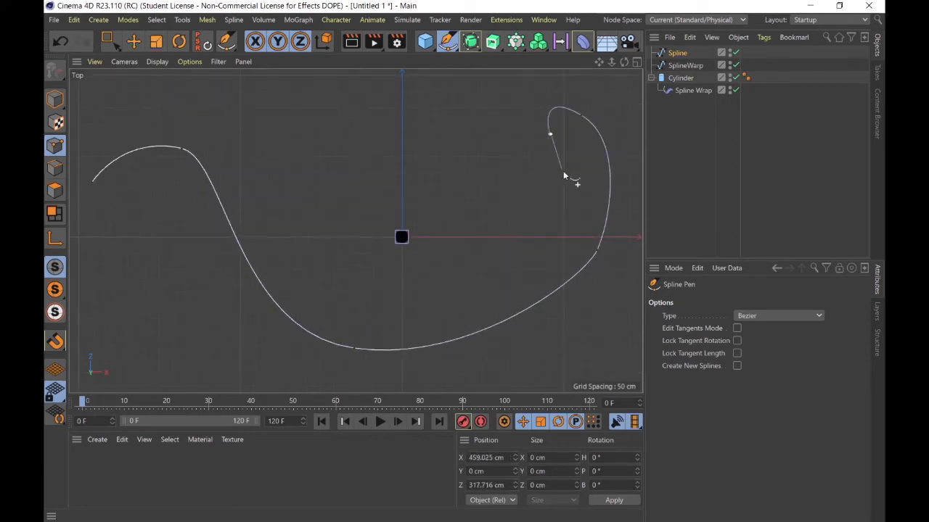
pyautogui.moveTo(584, 119); pyautogui.dragTo(551, 114)
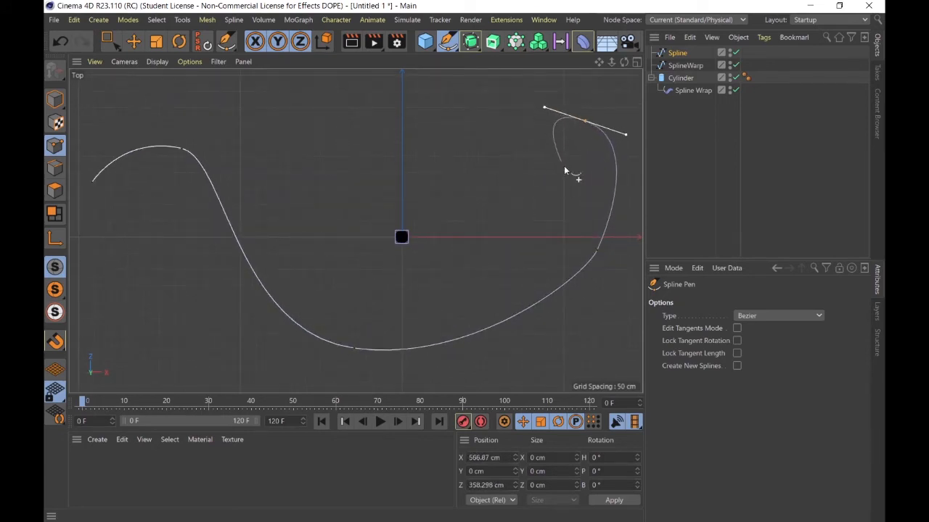
pyautogui.moveTo(573, 173); pyautogui.dragTo(603, 176)
pyautogui.keyDown('alt'); pyautogui.moveTo(632, 199); pyautogui.dragTo(525, 219, button='middle'); pyautogui.keyUp('alt')
pyautogui.click(536, 210)
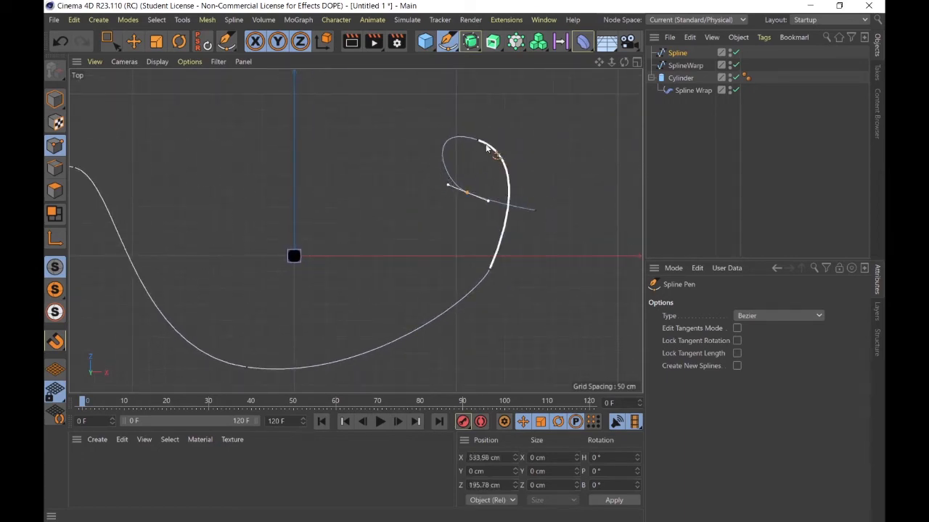
# - Refine the loop of the spline by adjusting its upper point, its end point and the point where the loop begins
pyautogui.moveTo(477, 140); pyautogui.dragTo(508, 157)
pyautogui.moveTo(535, 212)
pyautogui.mouseDown()
pyautogui.moveTo(541, 192)
pyautogui.moveTo(545, 211)
pyautogui.mouseUp()
pyautogui.moveTo(489, 269); pyautogui.dragTo(488, 245)
pyautogui.scroll(-7, 405, 292)
pyautogui.scroll(3, 378, 293)
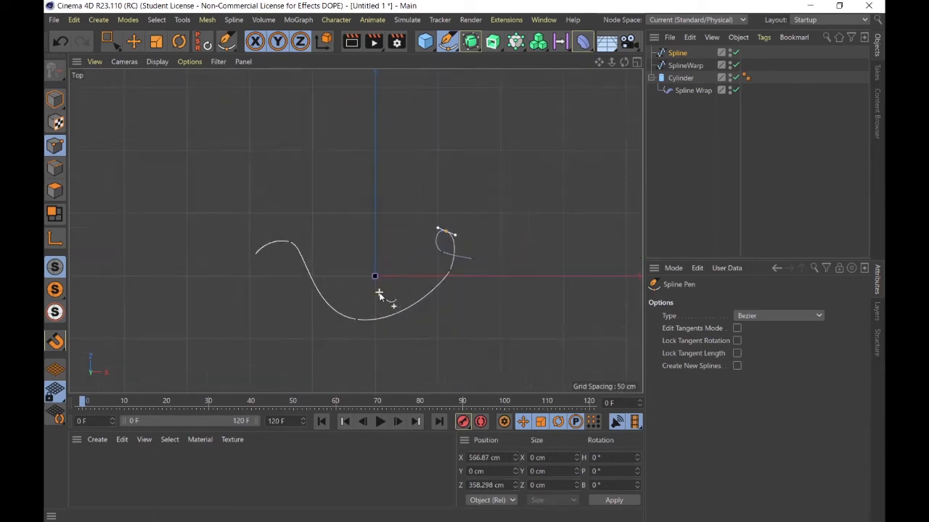
pyautogui.scroll(3, 384, 295)
pyautogui.scroll(-2, 394, 291)
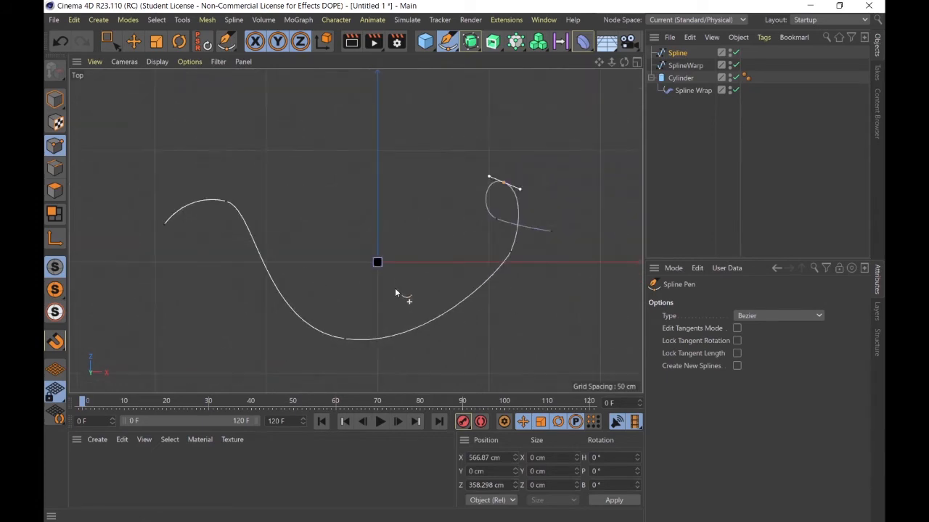
# - Return to the Perspective view and rename the new spline as Cloner
pyautogui.middleClick(434, 252)
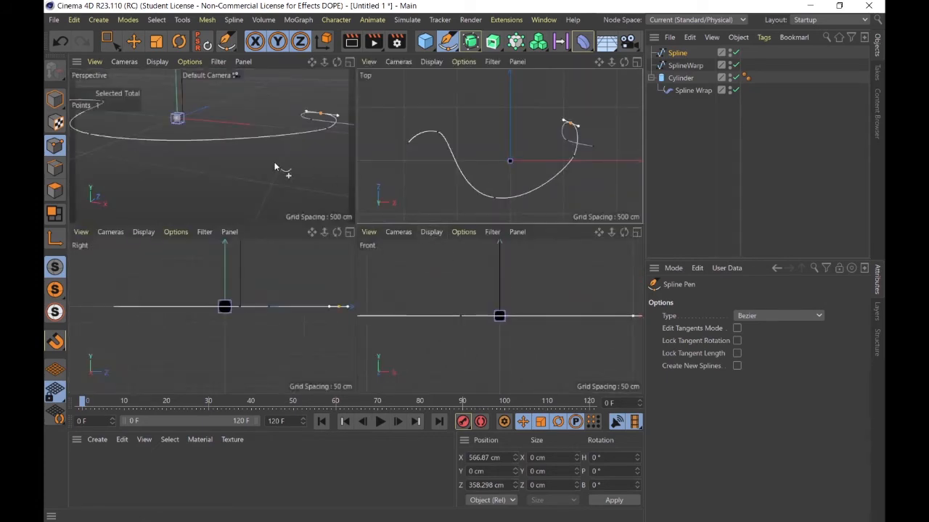
pyautogui.middleClick(236, 150)
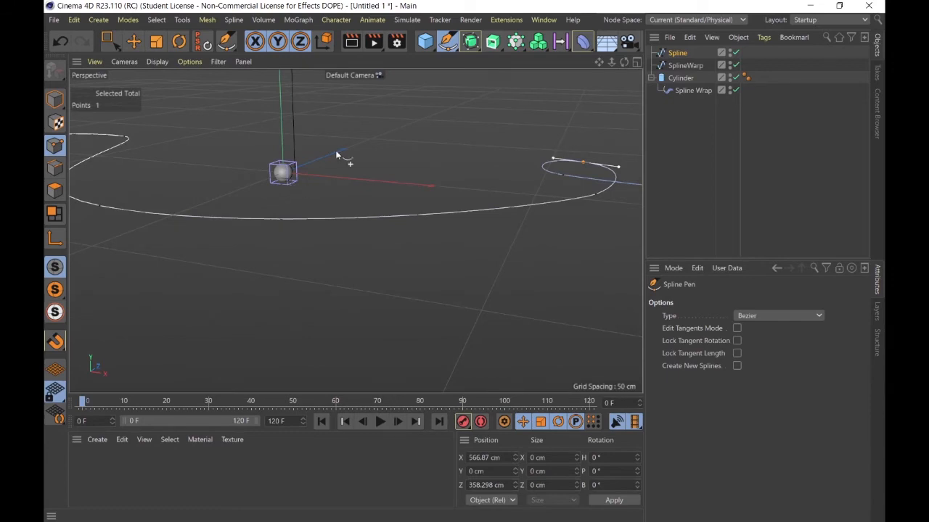
pyautogui.click(686, 55)
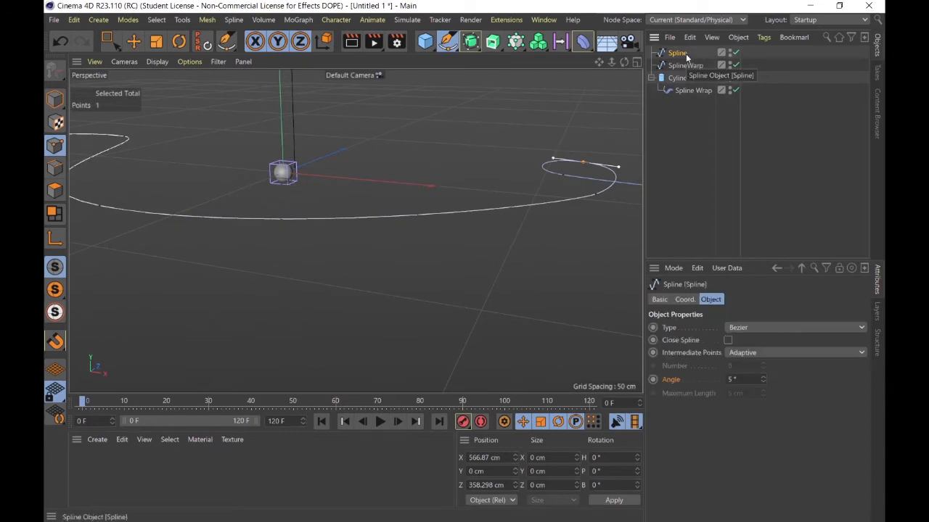
pyautogui.doubleClick(686, 54)
pyautogui.write('loner')
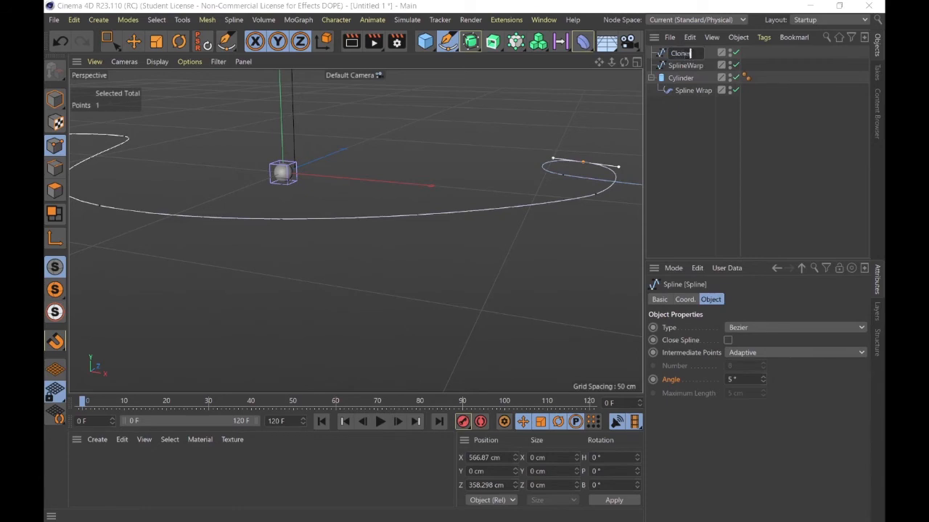
pyautogui.press('Return')
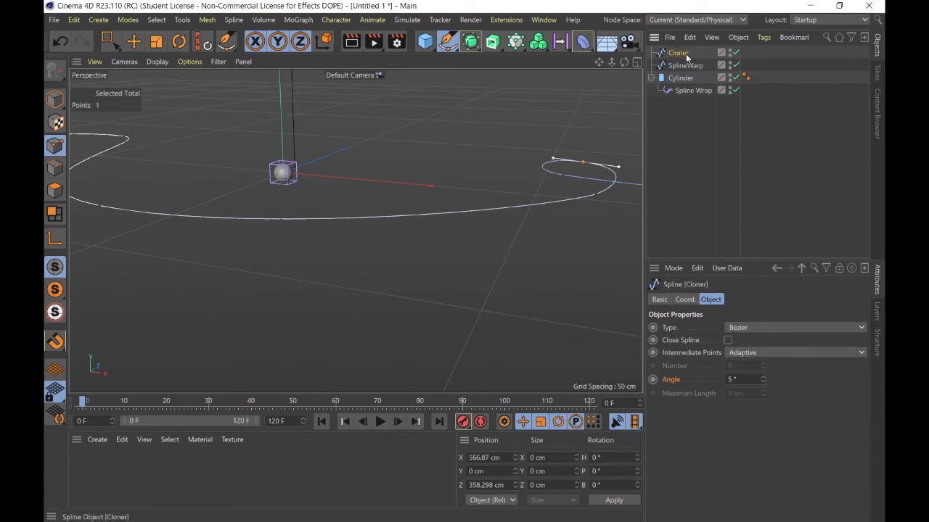
# - Add a Cloner as the parent of the Cylinder
pyautogui.click(681, 118)
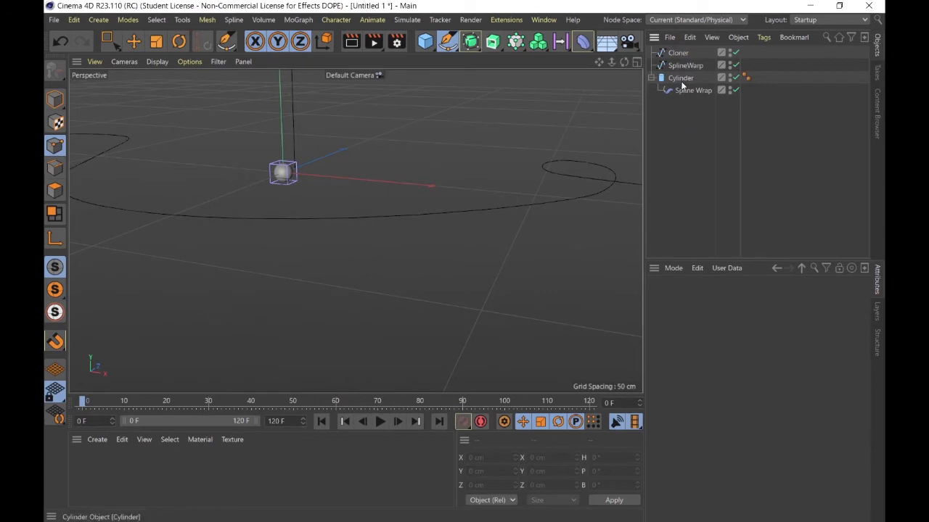
pyautogui.click(682, 78)
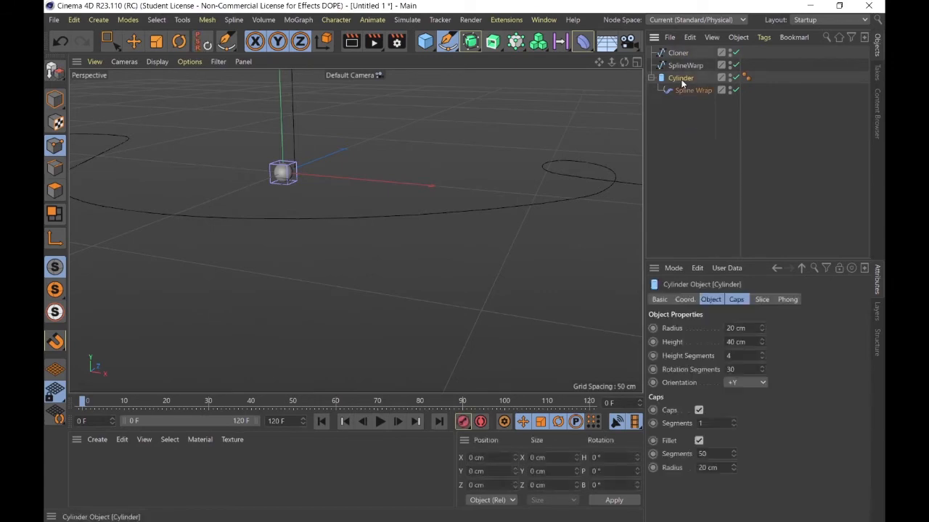
pyautogui.keyDown('alt'); pyautogui.click(513, 41); pyautogui.keyUp('alt')
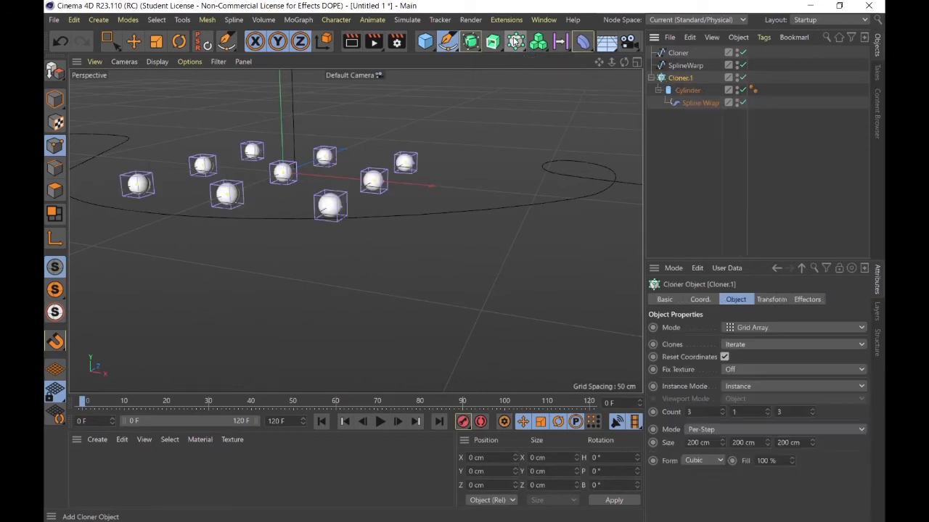
pyautogui.scroll(-5, 459, 219)
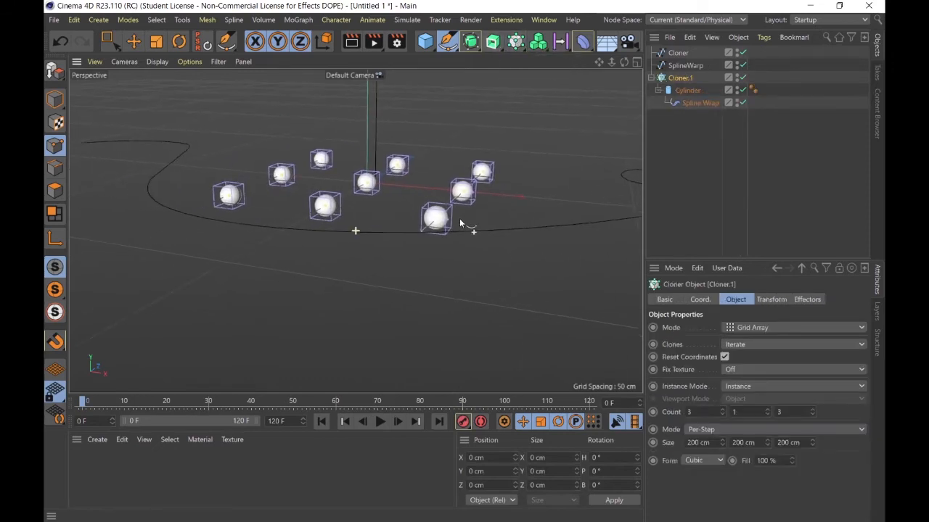
# - Set the cloner's Mode to Object and assign the curved Cloner spline as its object
pyautogui.click(731, 330)
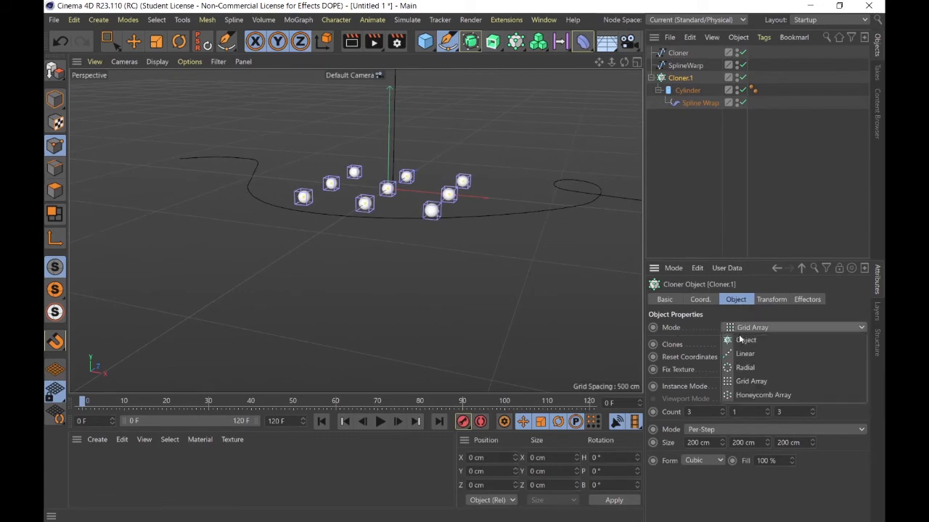
pyautogui.click(744, 340)
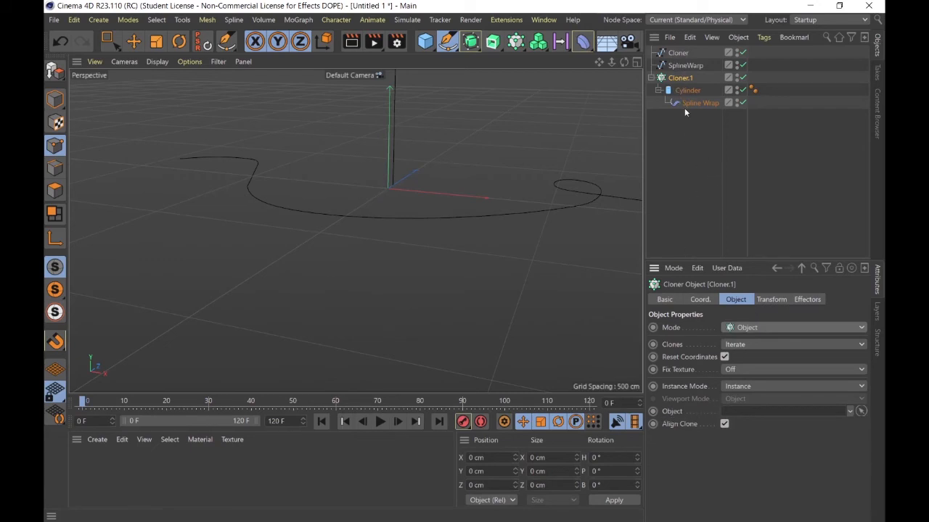
pyautogui.moveTo(682, 65); pyautogui.dragTo(755, 412)
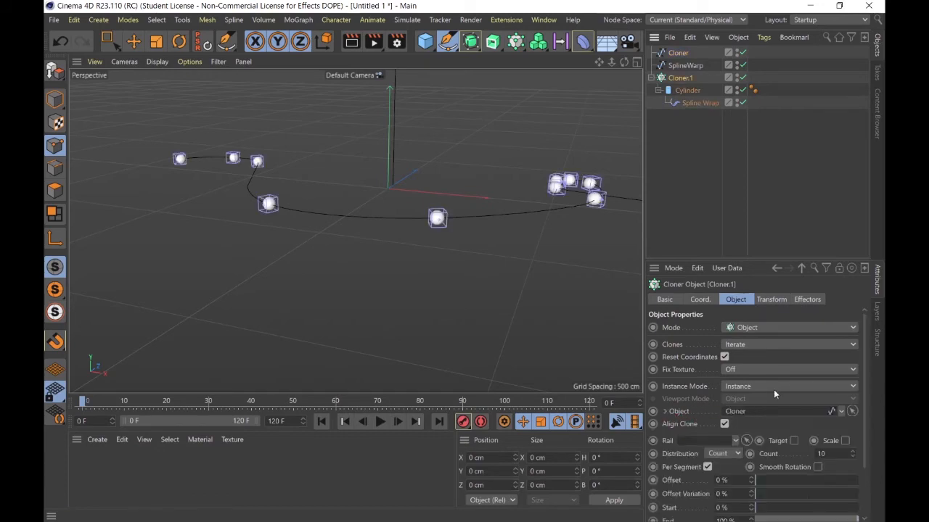
# - Set the clone Distribution to Step with a Step of 80 cm
pyautogui.click(717, 454)
pyautogui.click(716, 398)
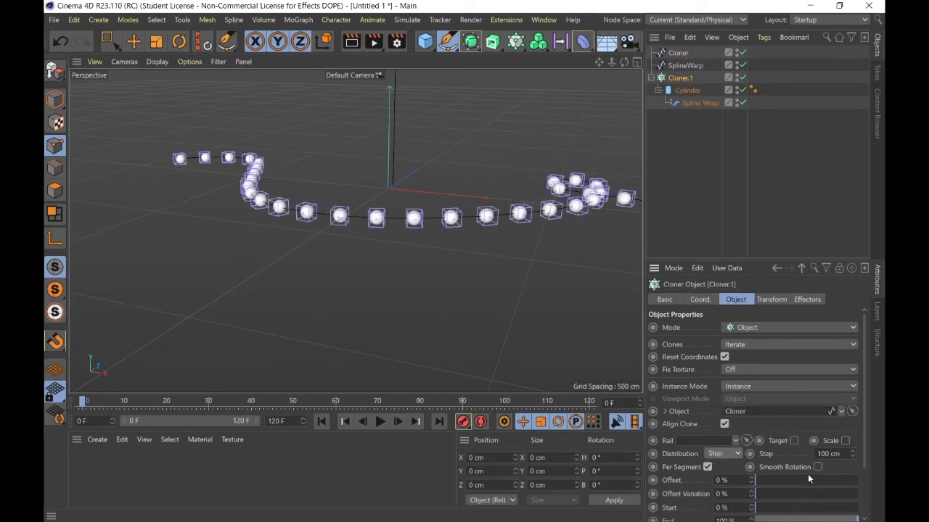
pyautogui.click(834, 454)
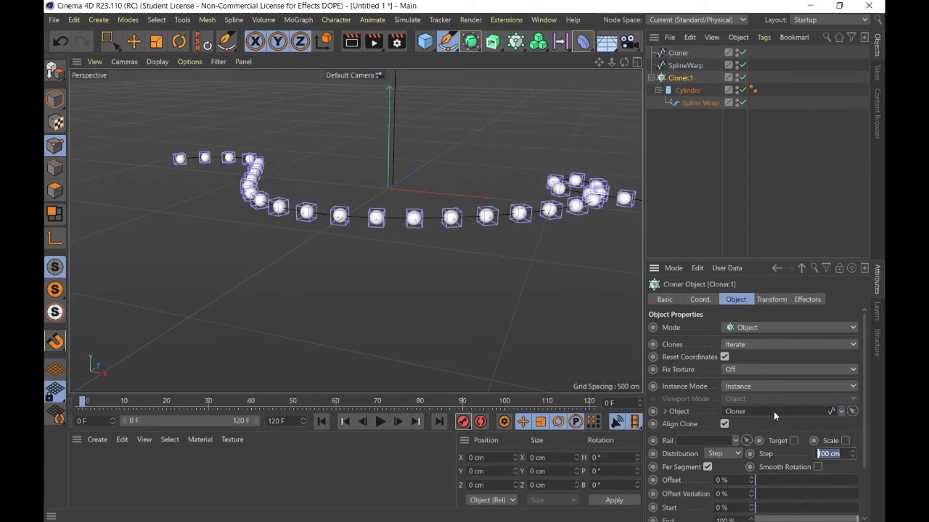
pyautogui.write('80')
pyautogui.press('Return')
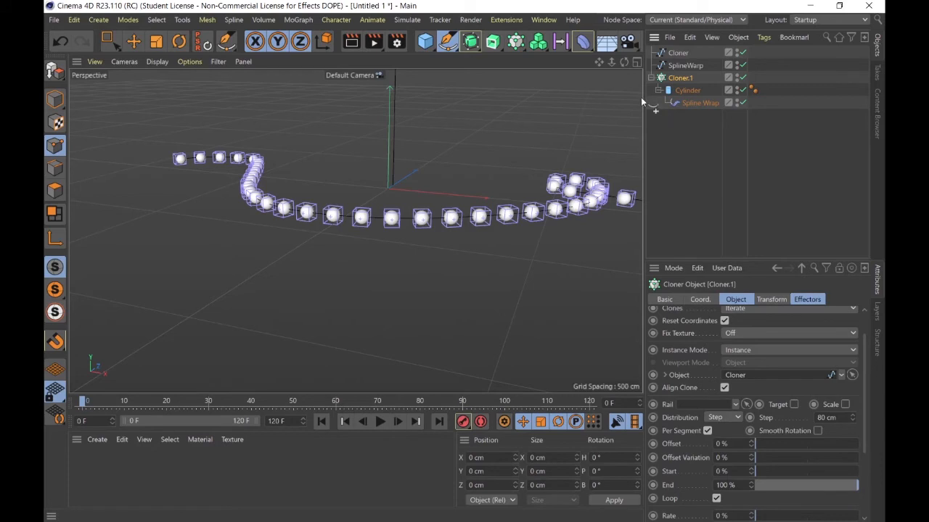
# - Add a Step effector to the cloner and turn off its Scale parameter
pyautogui.click(515, 42)
pyautogui.click(725, 82)
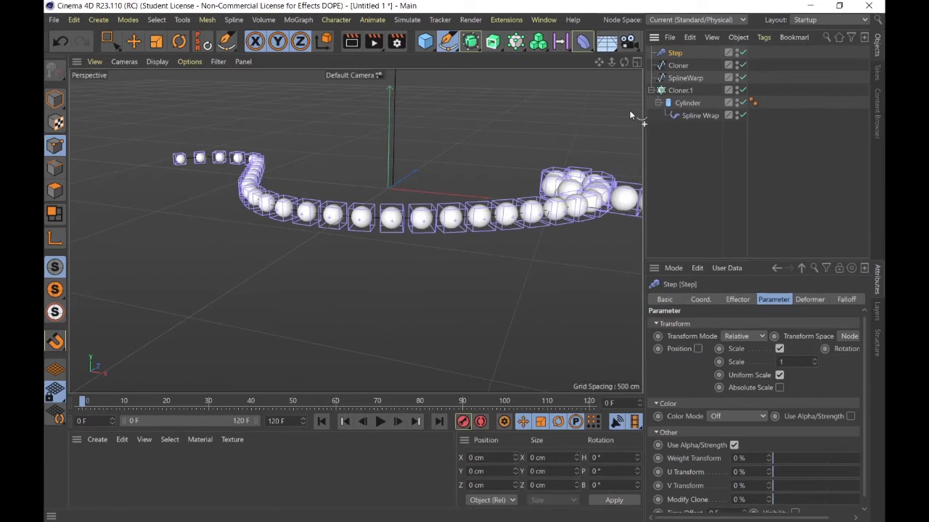
pyautogui.click(768, 299)
pyautogui.click(778, 349)
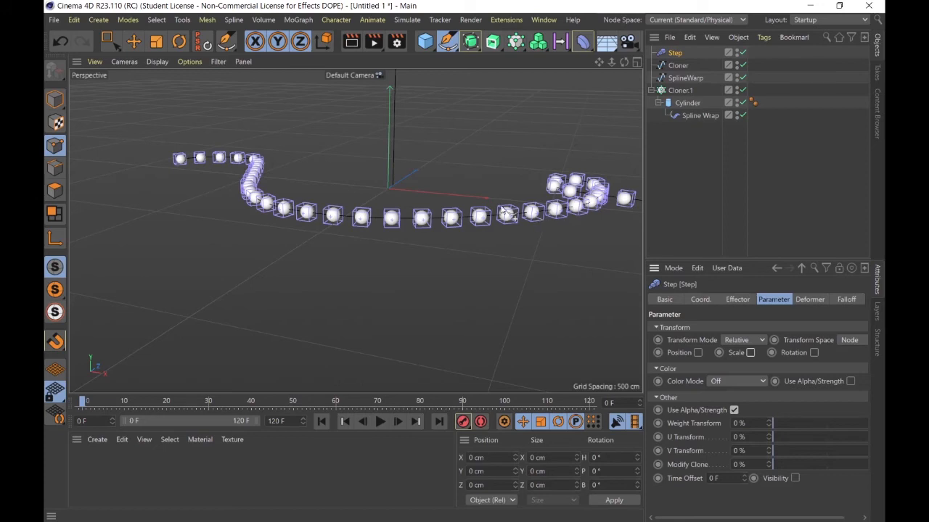
# - Set the Step effector's Time Offset to 100 F and test it briefly on the timeline, ending at frame 0
pyautogui.click(721, 479)
pyautogui.press('BackSpace')
pyautogui.click(92, 403)
pyautogui.moveTo(91, 403)
pyautogui.mouseDown()
pyautogui.moveTo(332, 404)
pyautogui.moveTo(194, 403)
pyautogui.moveTo(43, 428)
pyautogui.mouseUp()
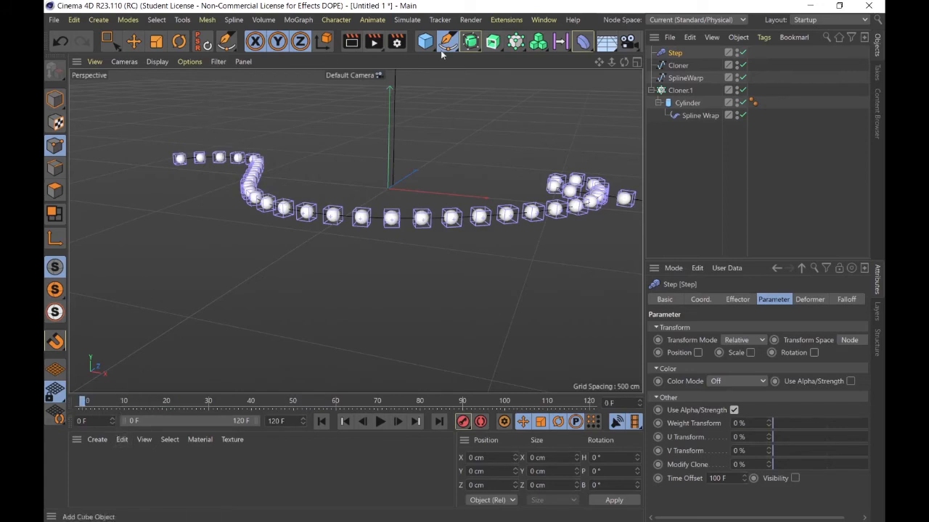
# - Add a Floor object and raise it along Y just enough to hide the clones at frame 0
pyautogui.click(607, 42)
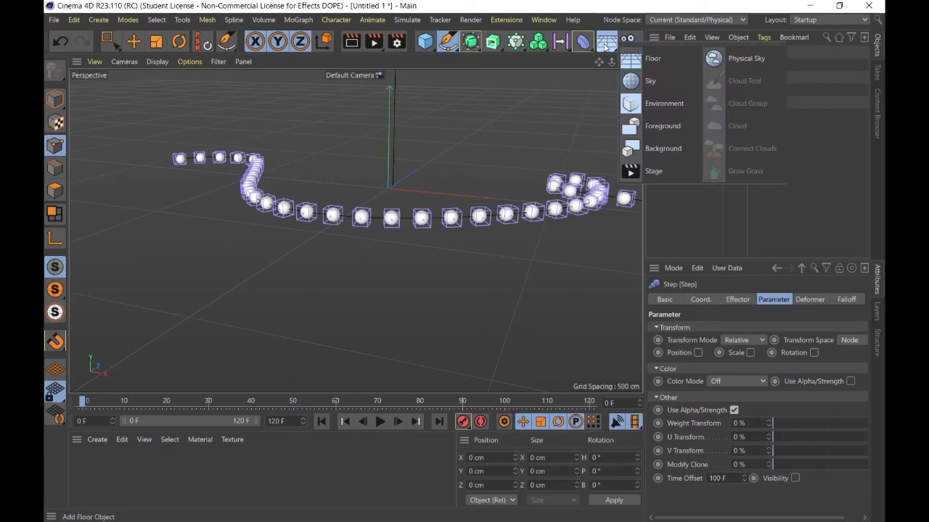
pyautogui.click(606, 42)
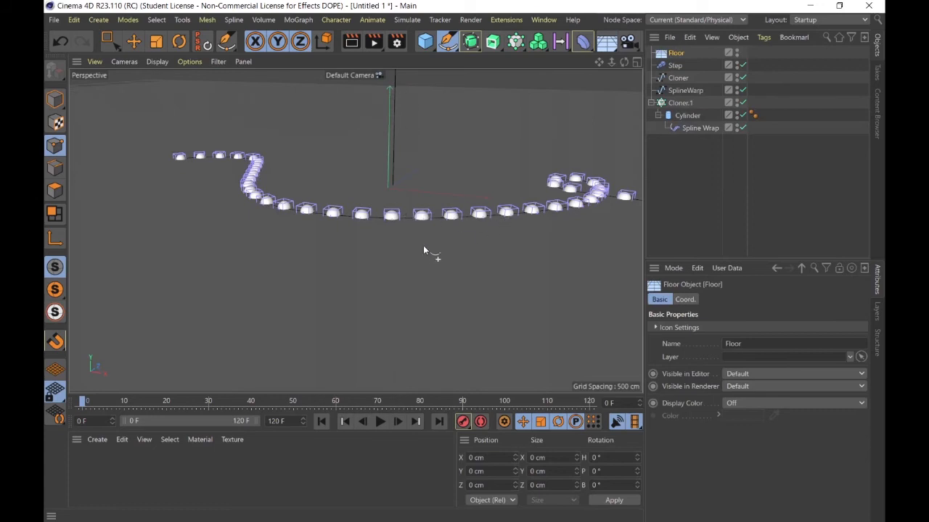
pyautogui.press('0')
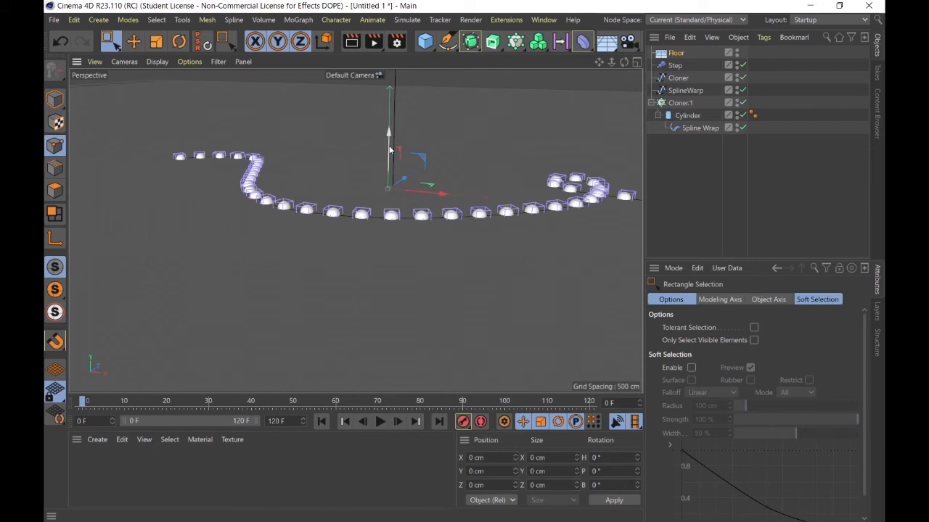
pyautogui.moveTo(389, 151); pyautogui.dragTo(390, 140)
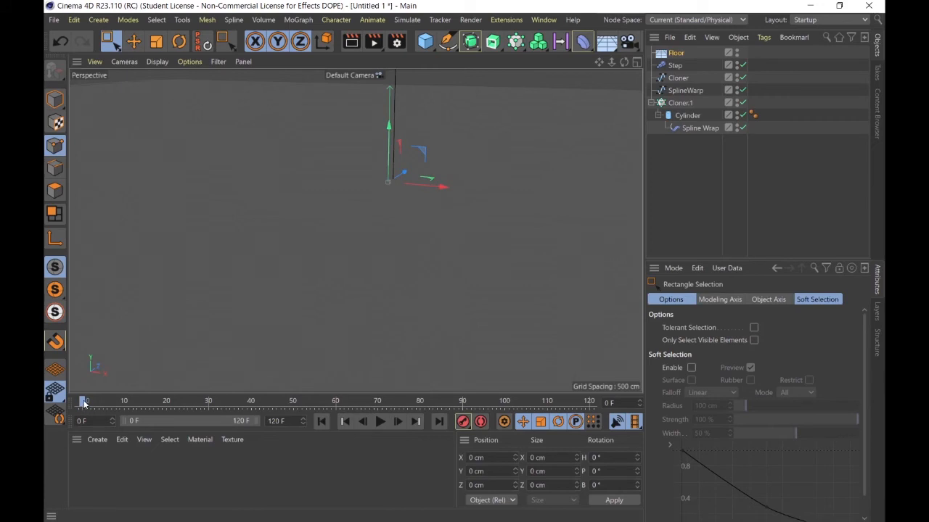
# - Scrub the timeline to about frame 41 and examine from several angles how the clones emerge from the floor
pyautogui.moveTo(83, 404); pyautogui.dragTo(190, 412)
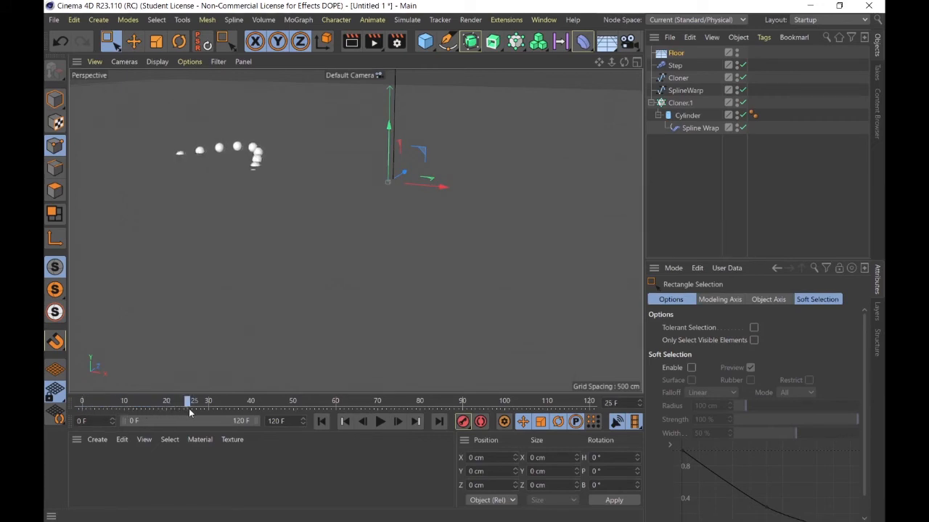
pyautogui.keyDown('alt'); pyautogui.moveTo(359, 224); pyautogui.dragTo(384, 209); pyautogui.keyUp('alt')
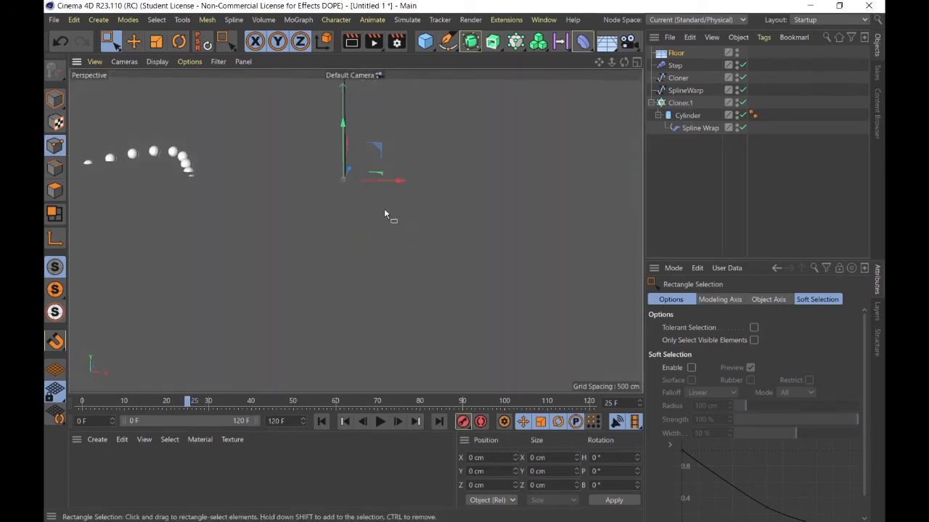
pyautogui.keyDown('alt'); pyautogui.moveTo(332, 173); pyautogui.dragTo(341, 142); pyautogui.keyUp('alt')
pyautogui.keyDown('alt'); pyautogui.moveTo(289, 177); pyautogui.dragTo(307, 207); pyautogui.keyUp('alt')
pyautogui.keyDown('alt'); pyautogui.moveTo(307, 208); pyautogui.dragTo(336, 281, button='middle'); pyautogui.keyUp('alt')
pyautogui.moveTo(192, 405); pyautogui.dragTo(263, 402)
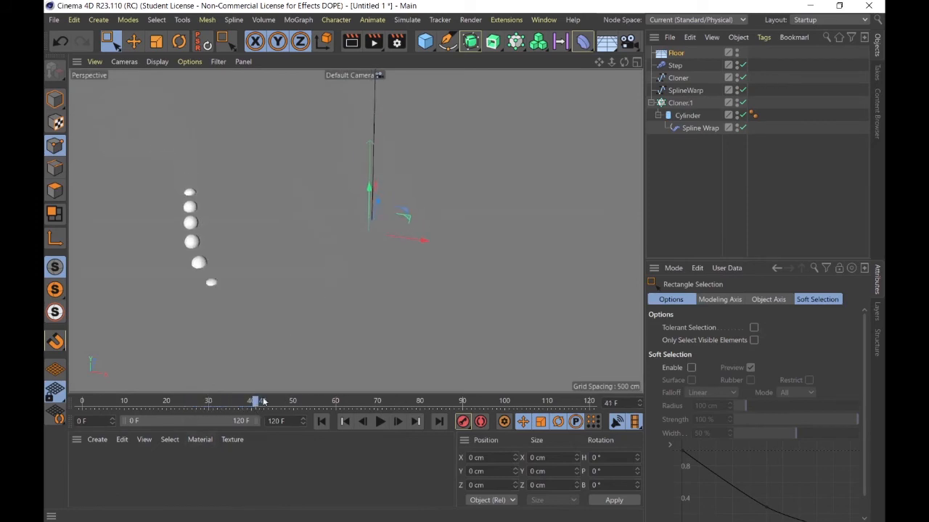
# - Scrub the timeline from frame 41 to 76 and back to 43 to examine how the clones travel above the floor
pyautogui.click(366, 198)
pyautogui.moveTo(365, 196); pyautogui.dragTo(363, 191)
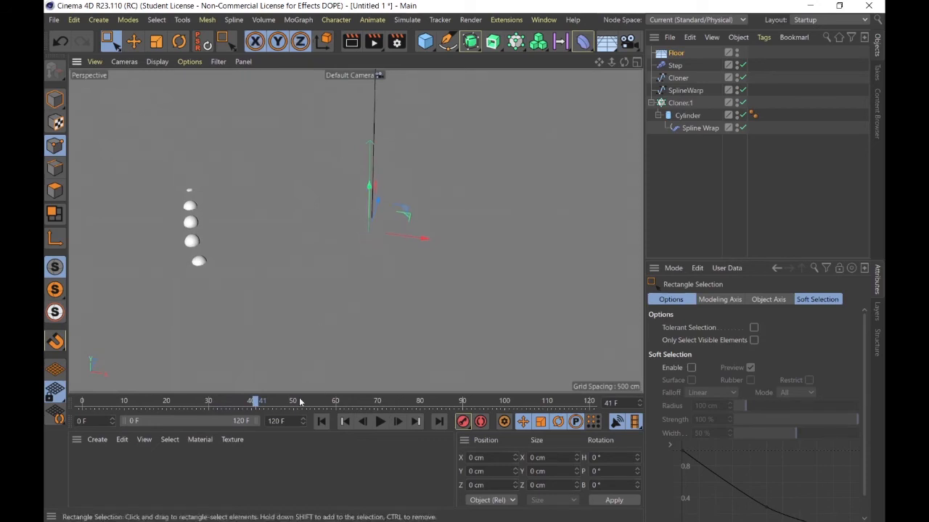
pyautogui.click(263, 405)
pyautogui.moveTo(263, 405); pyautogui.dragTo(405, 405)
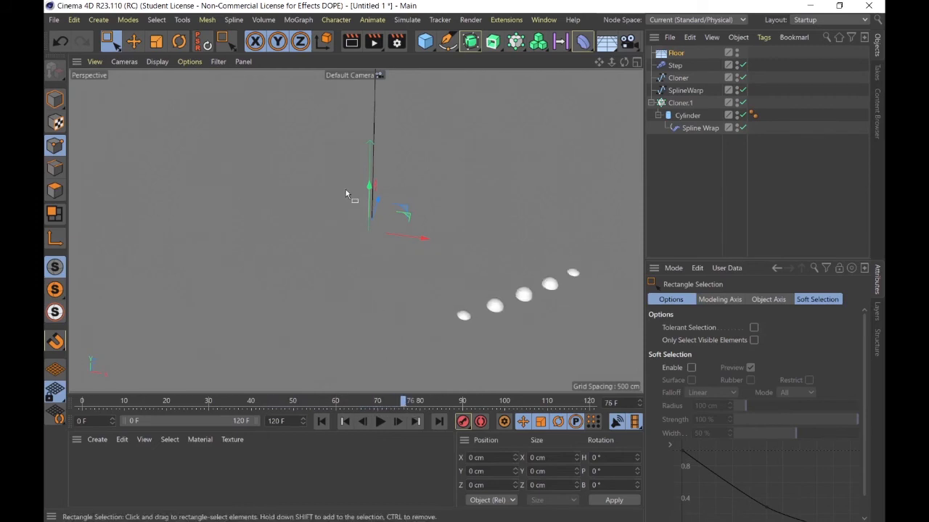
pyautogui.moveTo(372, 191); pyautogui.dragTo(372, 193)
pyautogui.moveTo(404, 405); pyautogui.dragTo(264, 410)
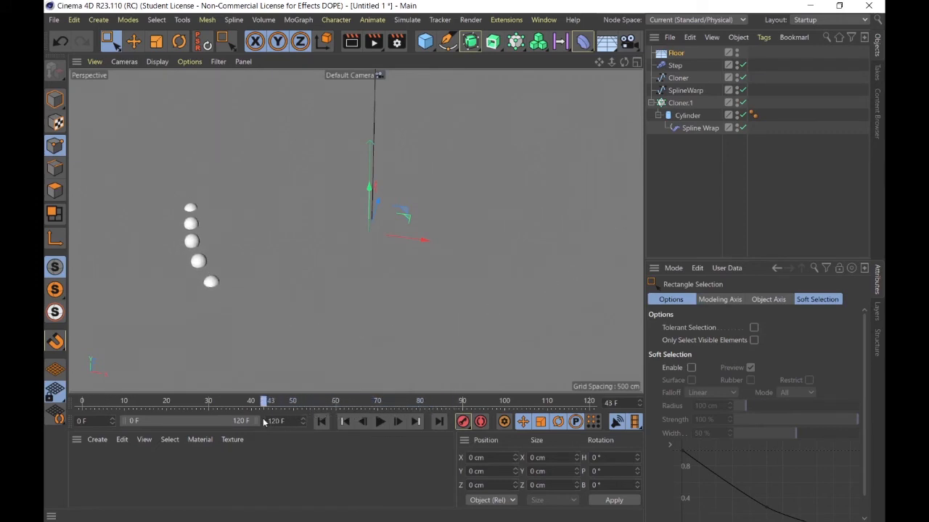
# - Add a Camera object to the scene and look through it in the perspective view
pyautogui.click(702, 211)
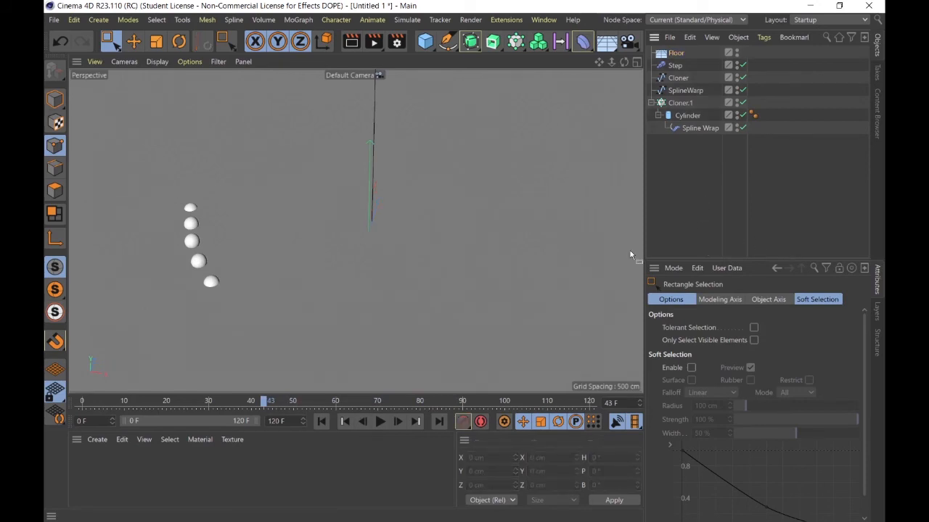
pyautogui.click(627, 41)
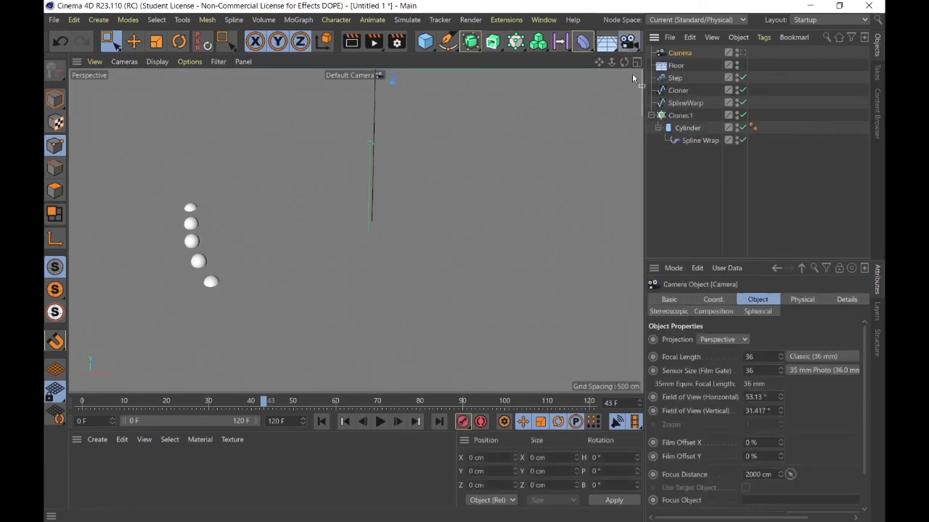
pyautogui.click(716, 174)
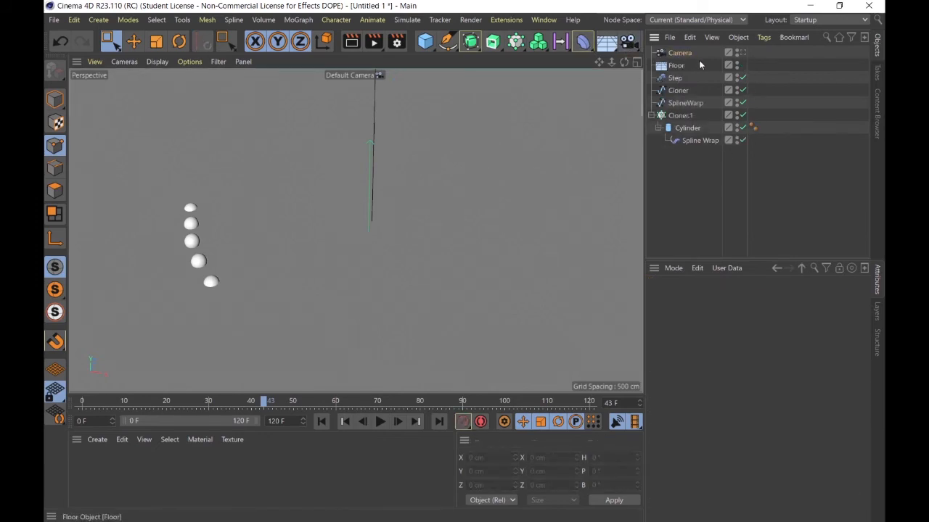
pyautogui.click(742, 53)
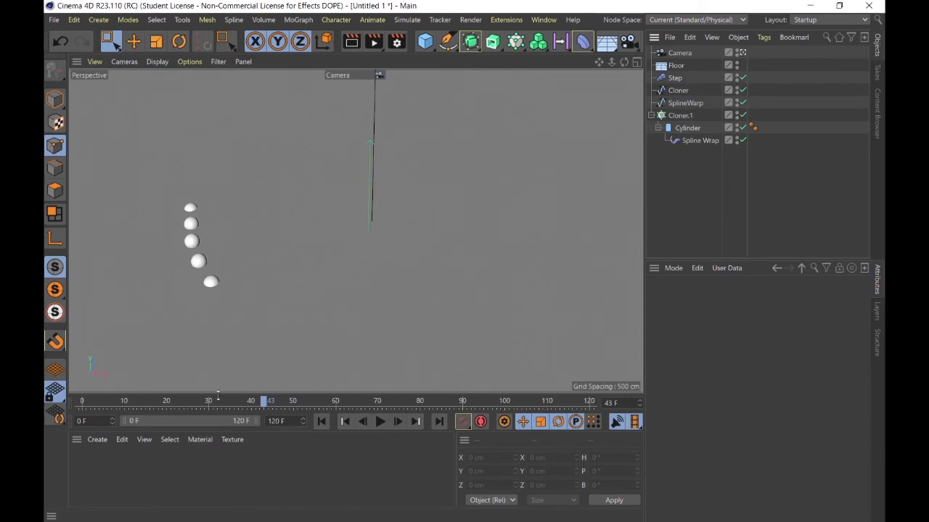
# - At frame 20, frame the camera close on the emerging clones and record a keyframe for the camera
pyautogui.moveTo(218, 400); pyautogui.dragTo(45, 413)
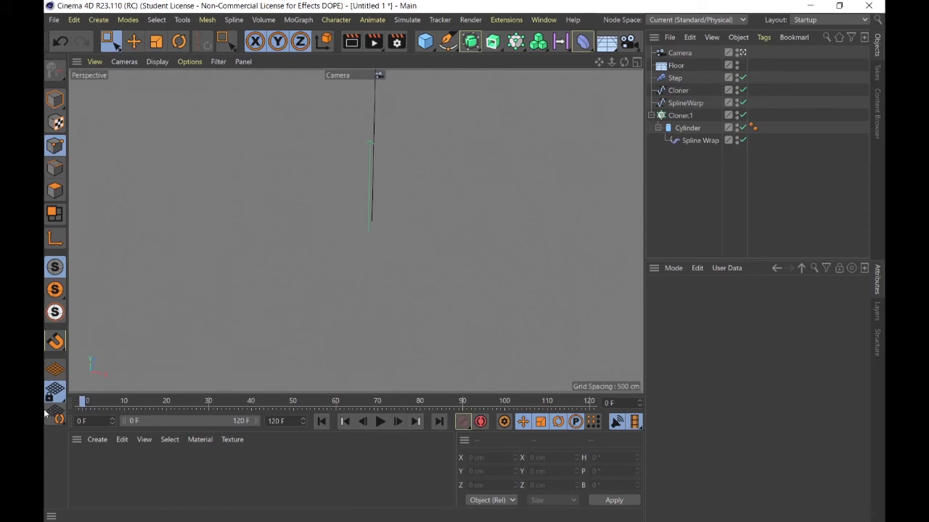
pyautogui.moveTo(303, 204)
pyautogui.keyDown('alt'); pyautogui.mouseDown()
pyautogui.moveTo(460, 247)
pyautogui.moveTo(558, 288)
pyautogui.moveTo(324, 197)
pyautogui.moveTo(222, 303)
pyautogui.moveTo(240, 269)
pyautogui.mouseUp(); pyautogui.keyUp('alt')
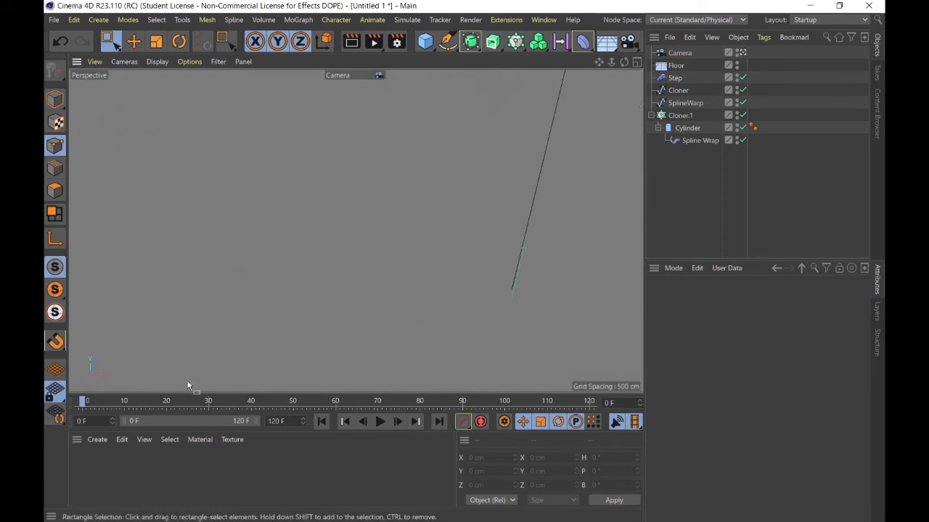
pyautogui.moveTo(93, 396)
pyautogui.mouseDown()
pyautogui.moveTo(86, 404)
pyautogui.moveTo(173, 411)
pyautogui.moveTo(152, 414)
pyautogui.mouseUp()
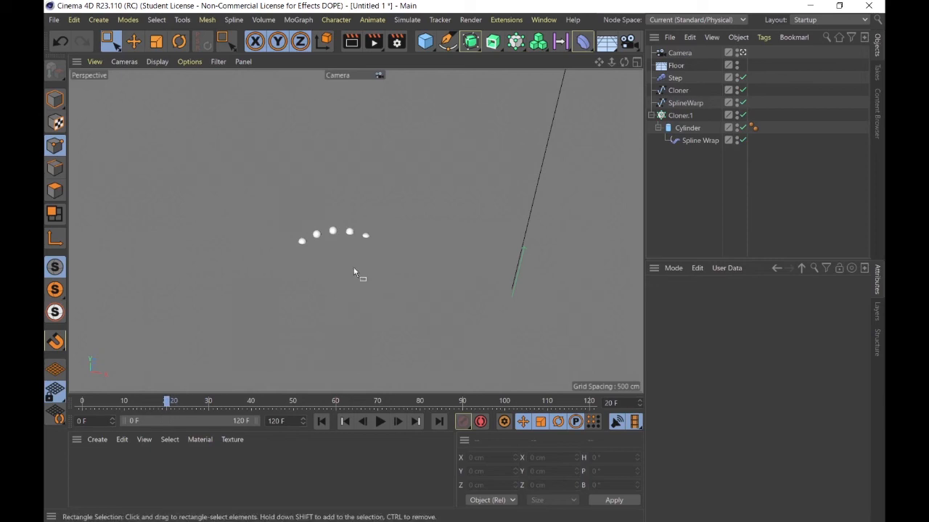
pyautogui.keyDown('alt'); pyautogui.moveTo(387, 259); pyautogui.dragTo(443, 254); pyautogui.keyUp('alt')
pyautogui.scroll(8, 443, 253)
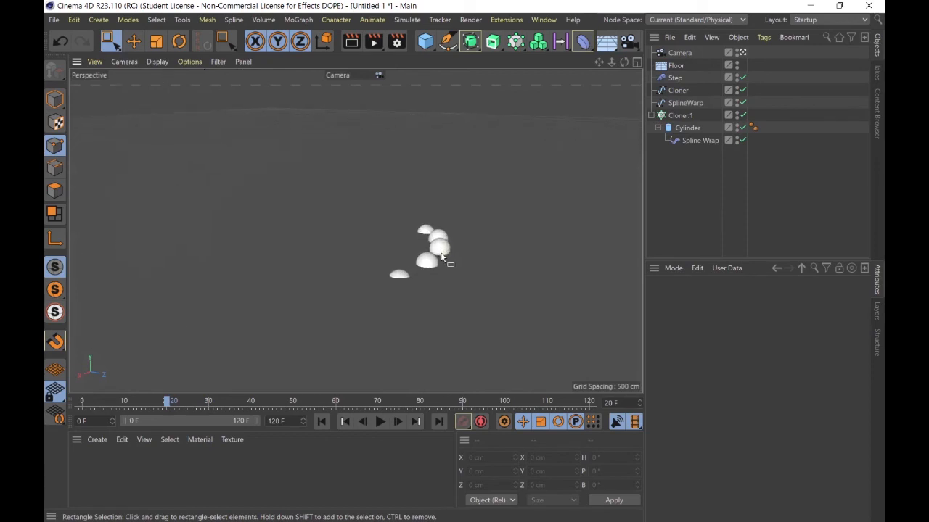
pyautogui.keyDown('alt'); pyautogui.moveTo(447, 261); pyautogui.dragTo(465, 258); pyautogui.keyUp('alt')
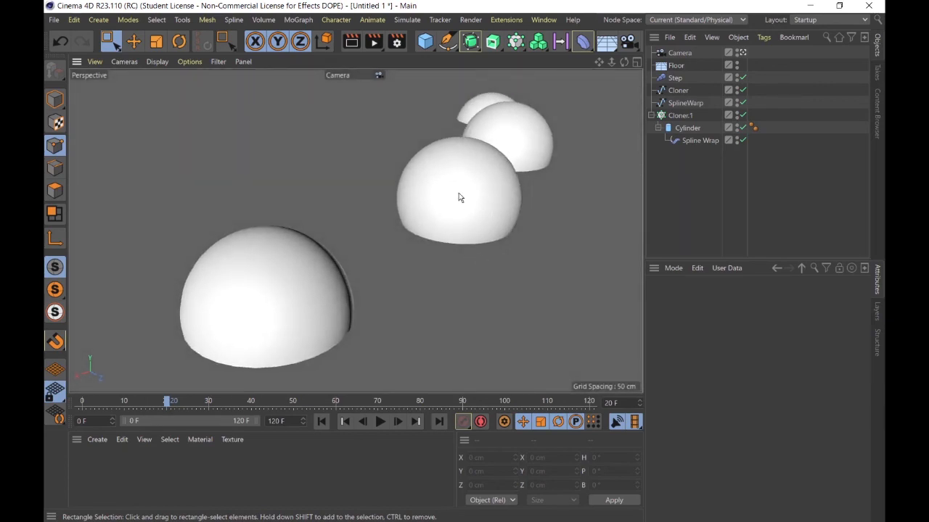
pyautogui.click(680, 55)
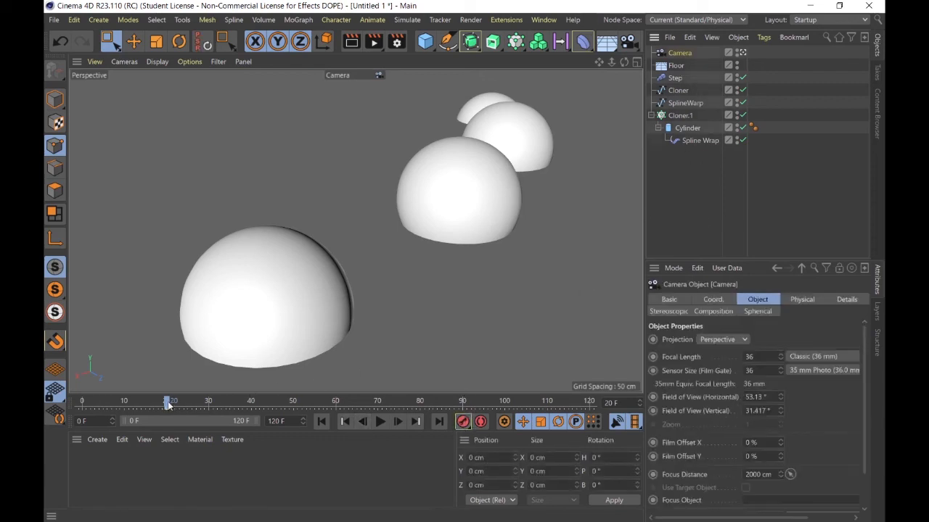
# - At frame 30, reposition the camera to a low angle along the row of clones and record a camera keyframe
pyautogui.moveTo(167, 405); pyautogui.dragTo(210, 408)
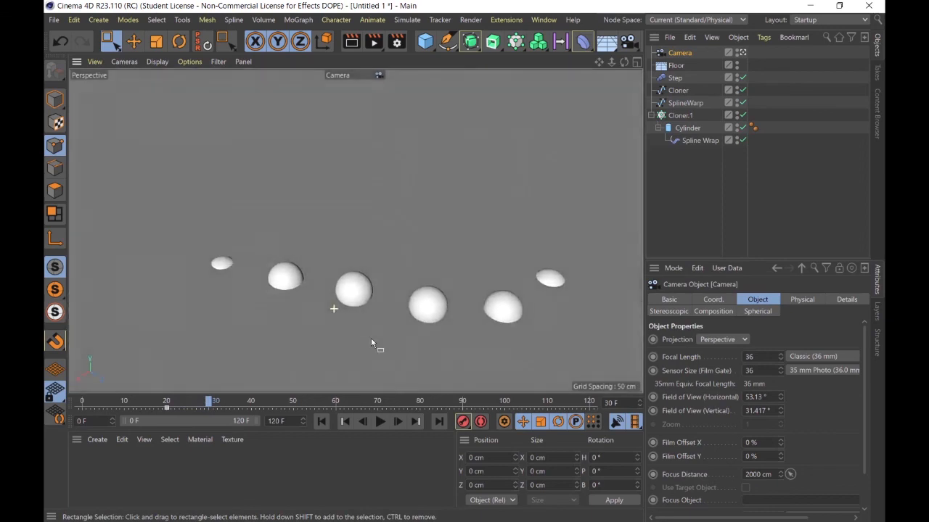
pyautogui.moveTo(371, 342)
pyautogui.keyDown('alt'); pyautogui.mouseDown()
pyautogui.moveTo(434, 340)
pyautogui.moveTo(541, 282)
pyautogui.mouseUp(); pyautogui.keyUp('alt')
pyautogui.scroll(4, 330, 292)
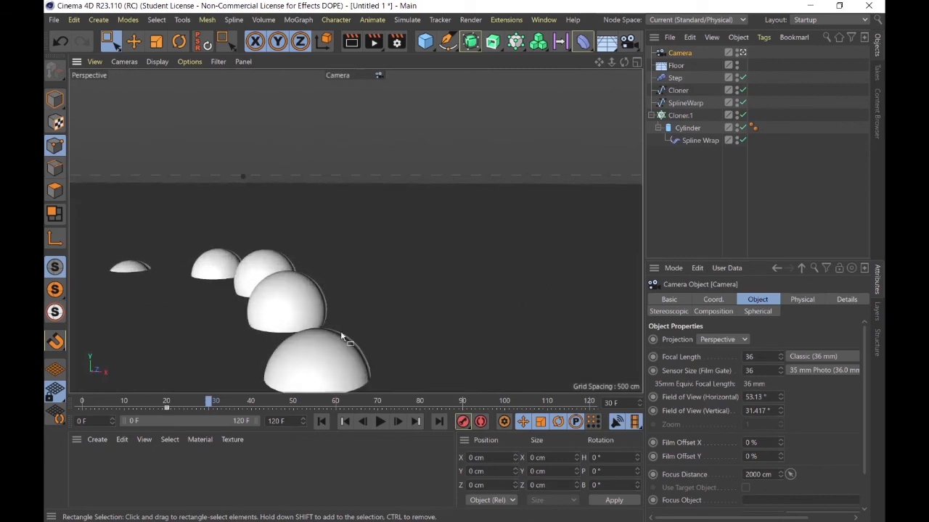
pyautogui.moveTo(350, 348)
pyautogui.keyDown('alt'); pyautogui.mouseDown()
pyautogui.moveTo(360, 335)
pyautogui.moveTo(356, 353)
pyautogui.mouseUp(); pyautogui.keyUp('alt')
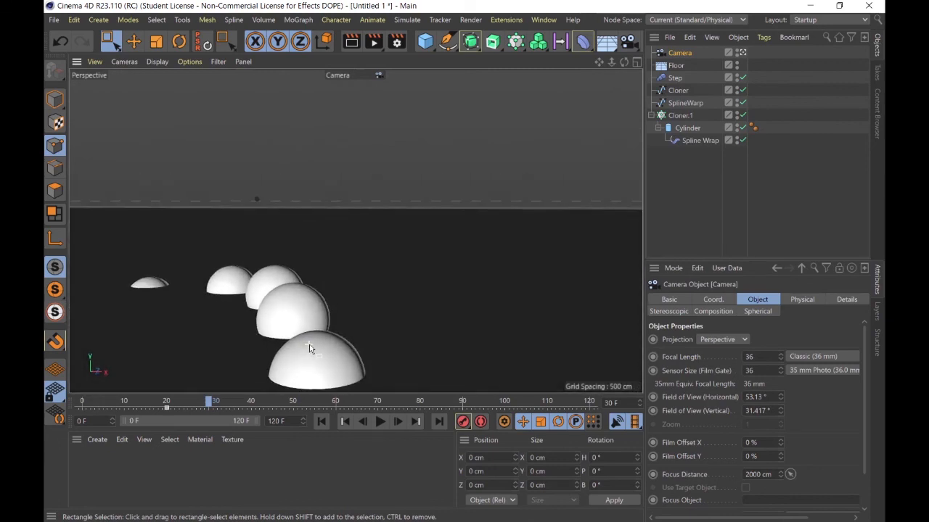
pyautogui.scroll(2, 309, 345)
pyautogui.scroll(4, 324, 353)
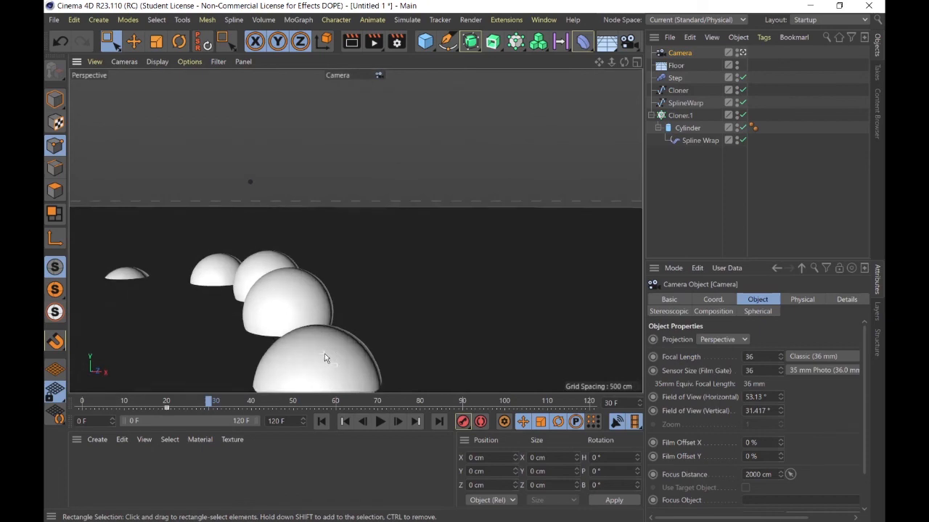
pyautogui.keyDown('alt'); pyautogui.moveTo(333, 355); pyautogui.dragTo(323, 304); pyautogui.keyUp('alt')
pyautogui.scroll(2, 335, 307)
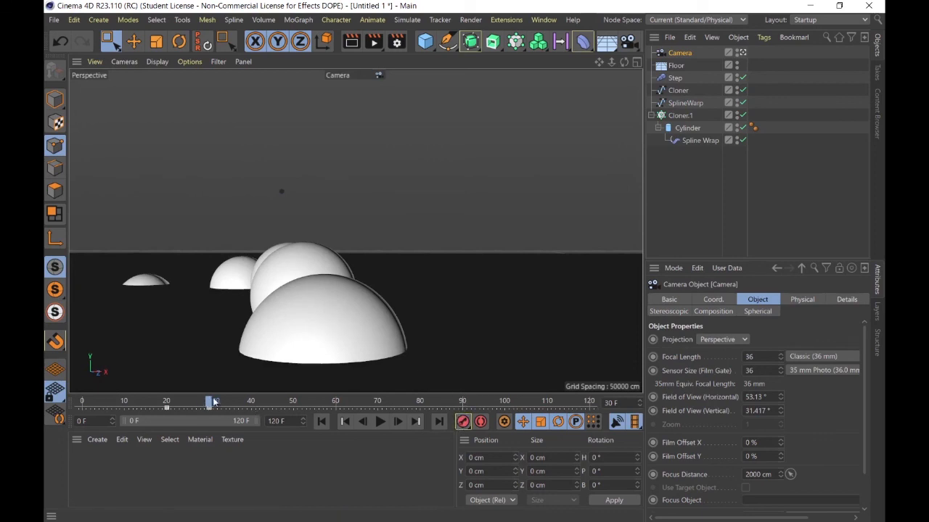
# - At frame 40, reframe the camera low beside the clone row and record another camera keyframe
pyautogui.moveTo(215, 402); pyautogui.dragTo(251, 401)
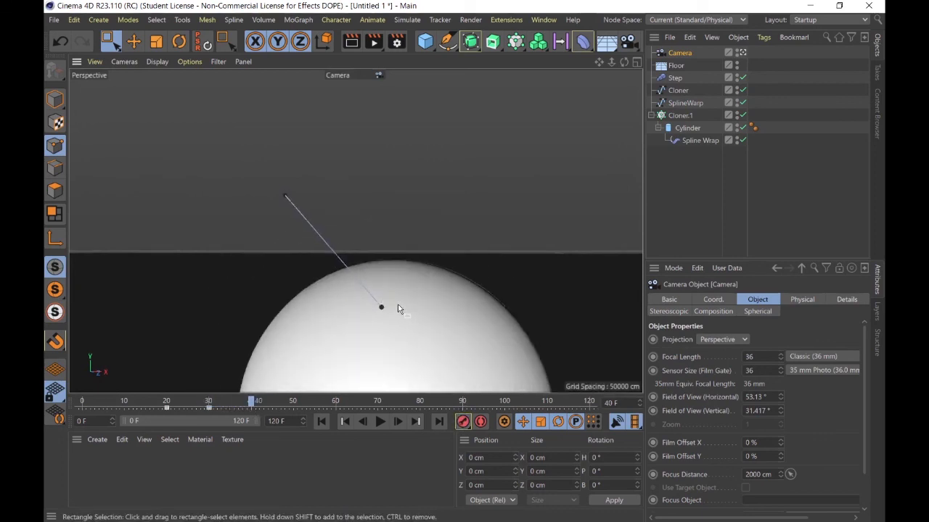
pyautogui.keyDown('alt'); pyautogui.moveTo(397, 309); pyautogui.dragTo(478, 343); pyautogui.keyUp('alt')
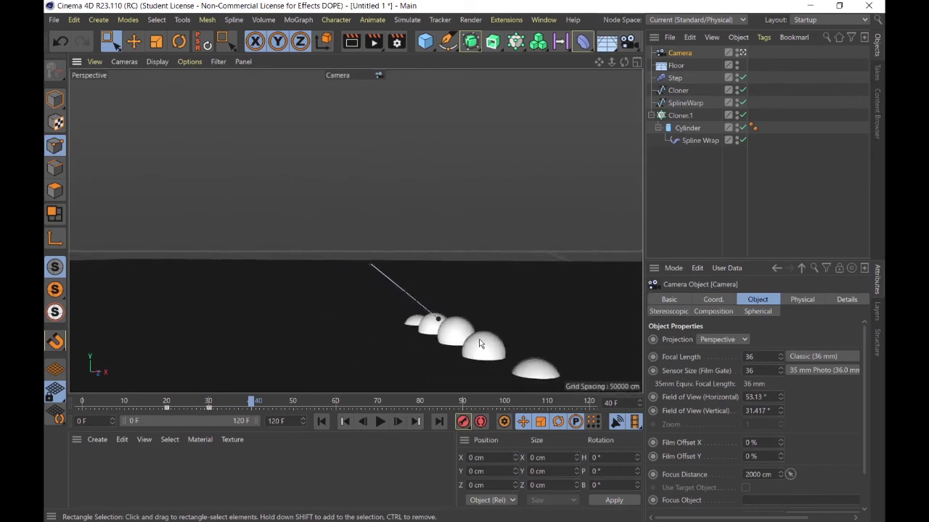
pyautogui.scroll(5, 479, 344)
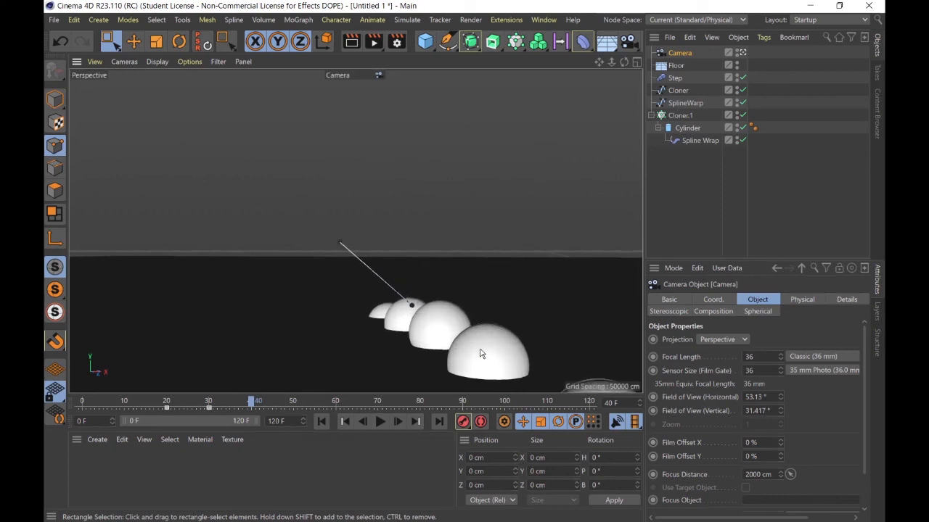
pyautogui.scroll(3, 479, 350)
pyautogui.keyDown('alt'); pyautogui.moveTo(487, 352); pyautogui.dragTo(482, 284, button='middle'); pyautogui.keyUp('alt')
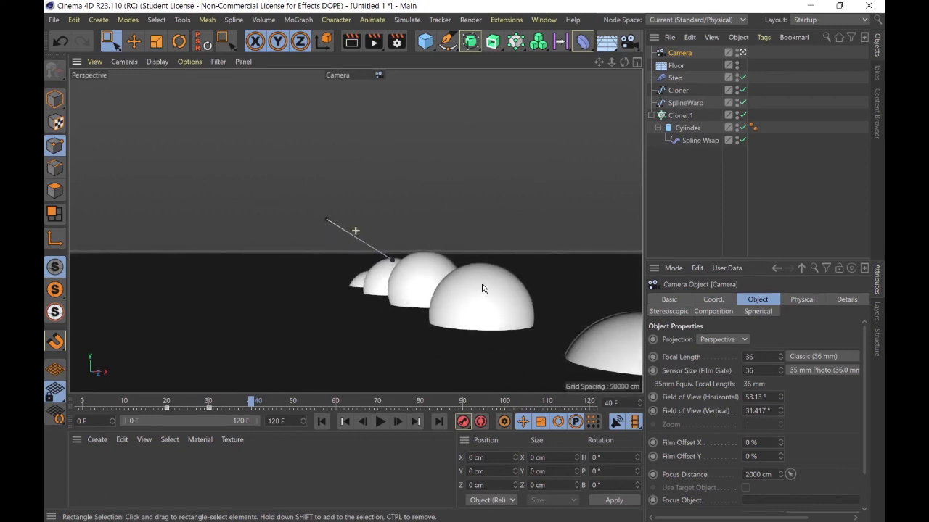
pyautogui.keyDown('alt'); pyautogui.moveTo(482, 289); pyautogui.dragTo(479, 288); pyautogui.keyUp('alt')
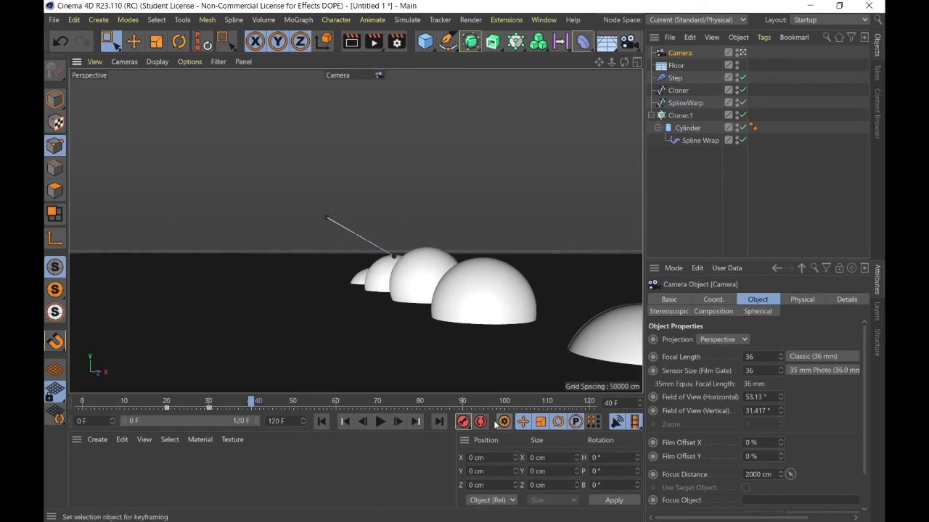
pyautogui.click(468, 426)
# - Move the timeline to frame 51 for the next camera position
pyautogui.moveTo(124, 402); pyautogui.dragTo(297, 409)
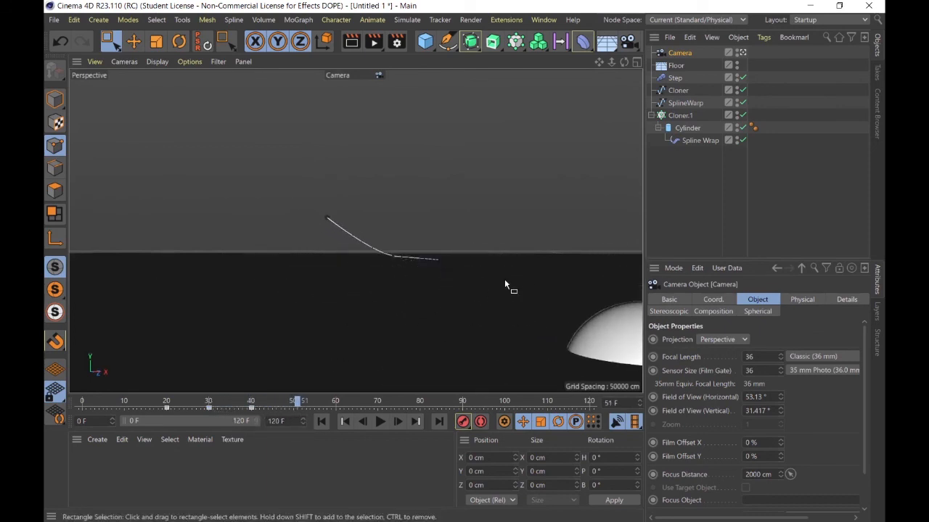